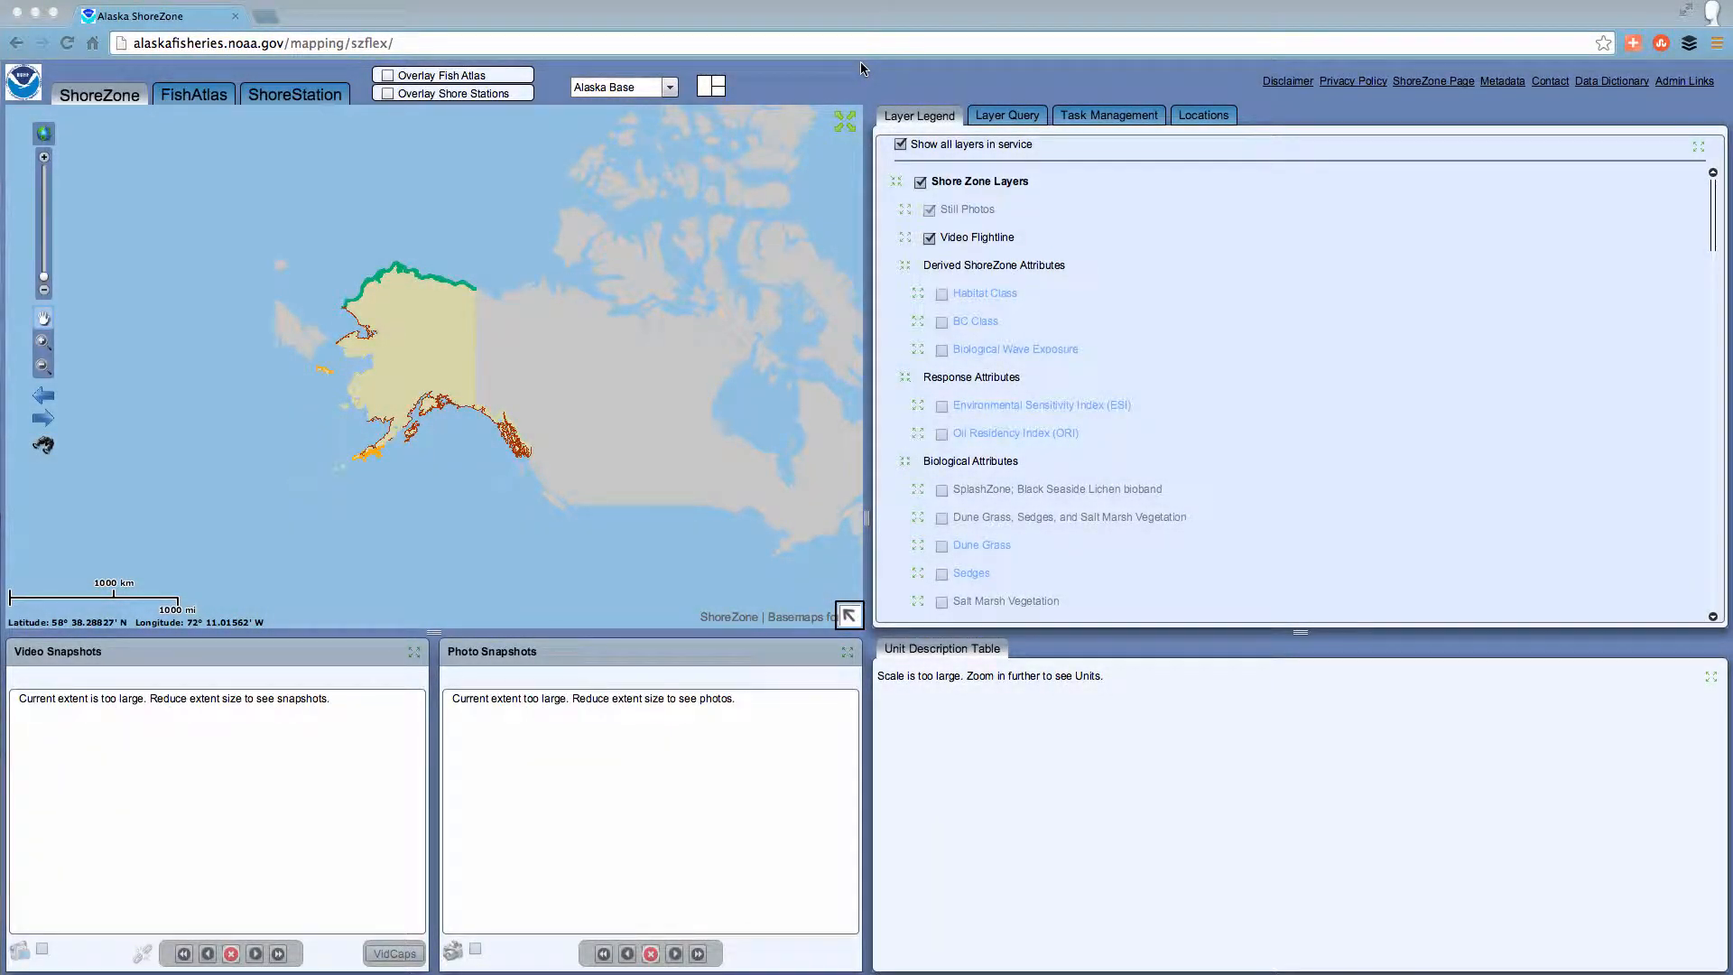
# Open the Alaska ShoreZone Flex Site through ShoreZone.org's Fly the Coastline page and show the layer query tools.
pyautogui.click(999, 117)
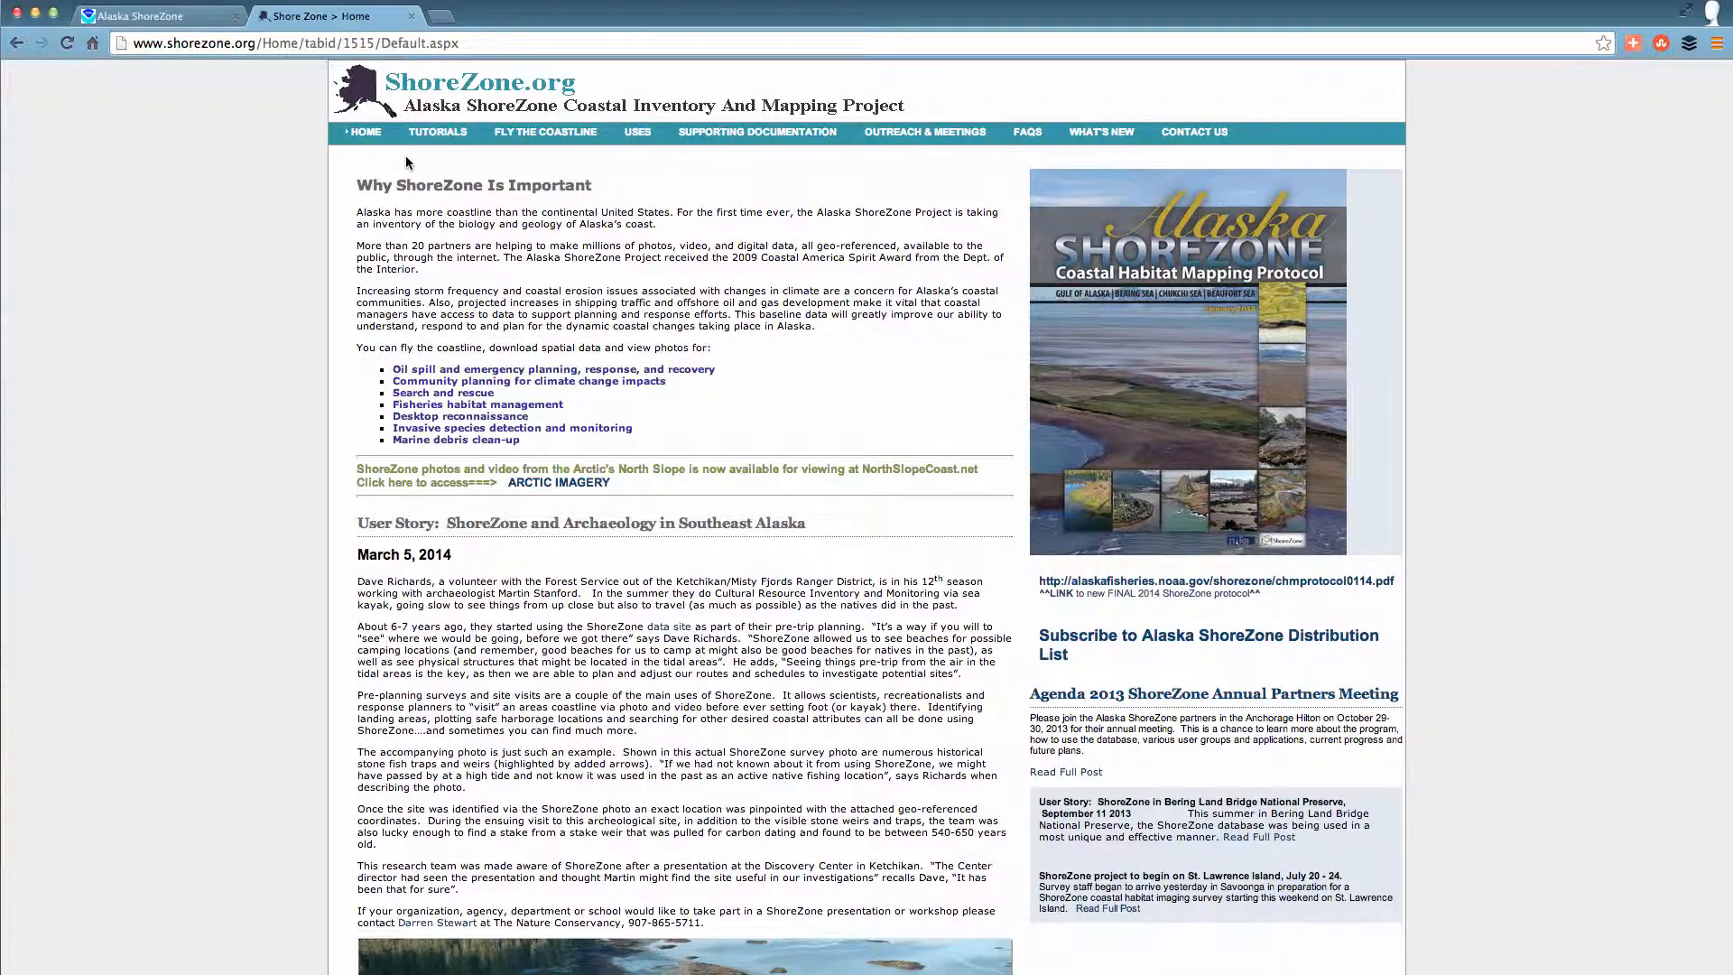
pyautogui.click(547, 133)
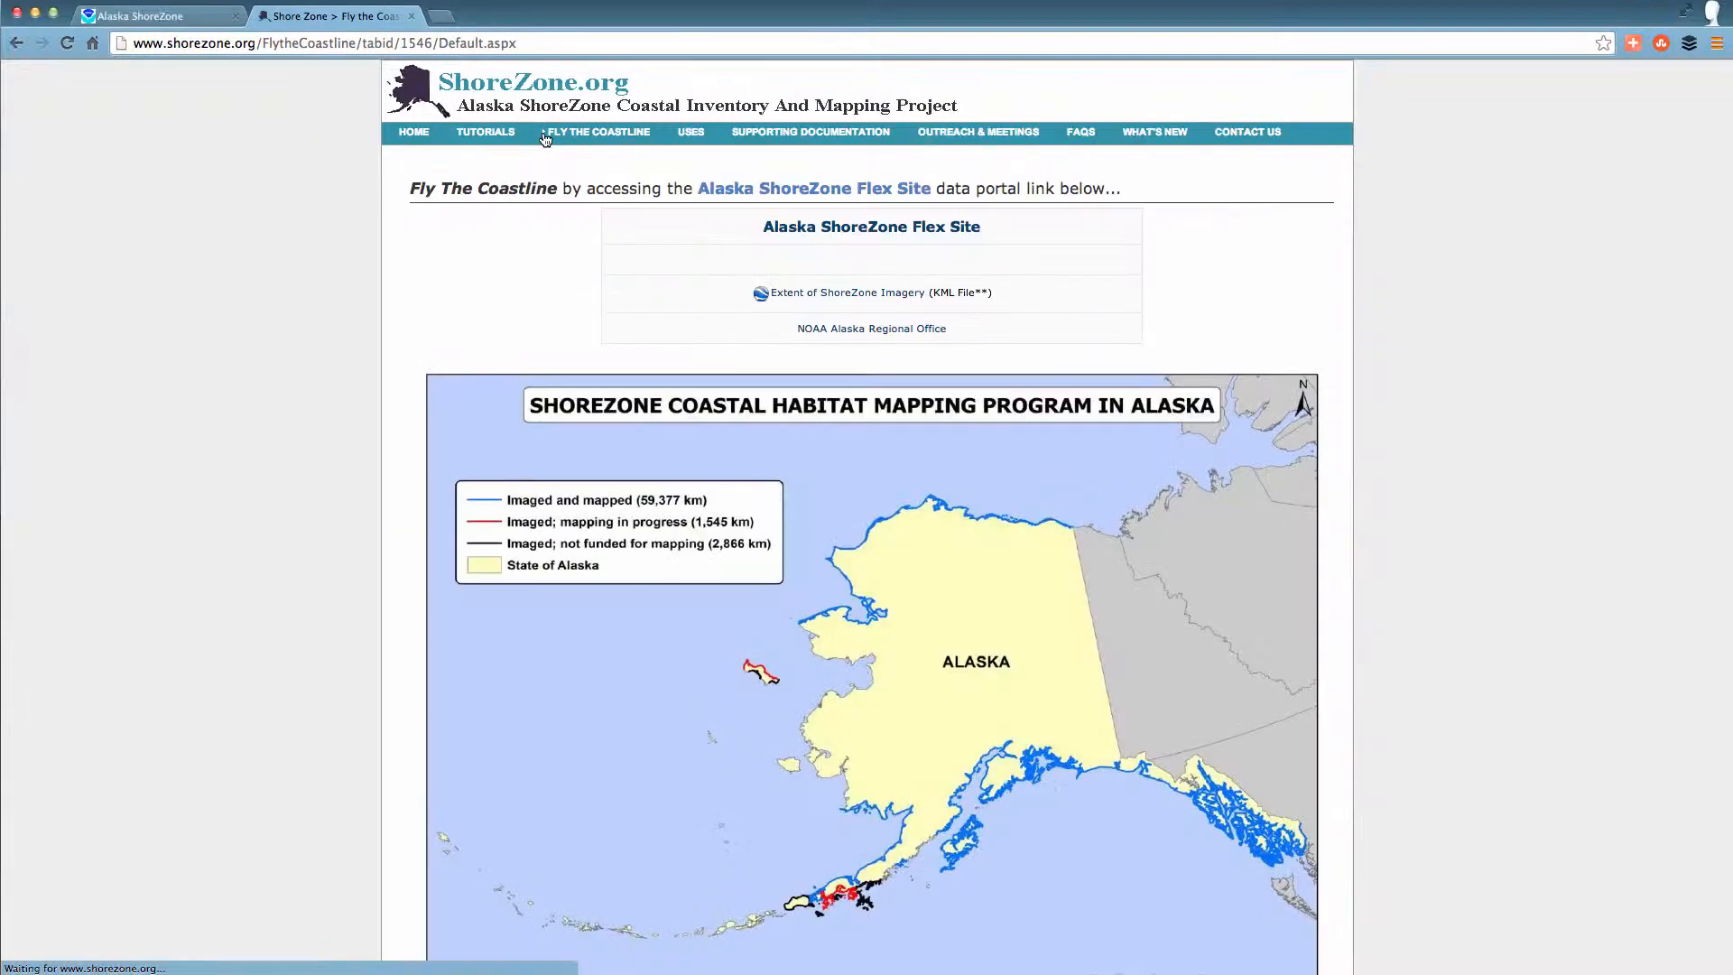
pyautogui.click(804, 230)
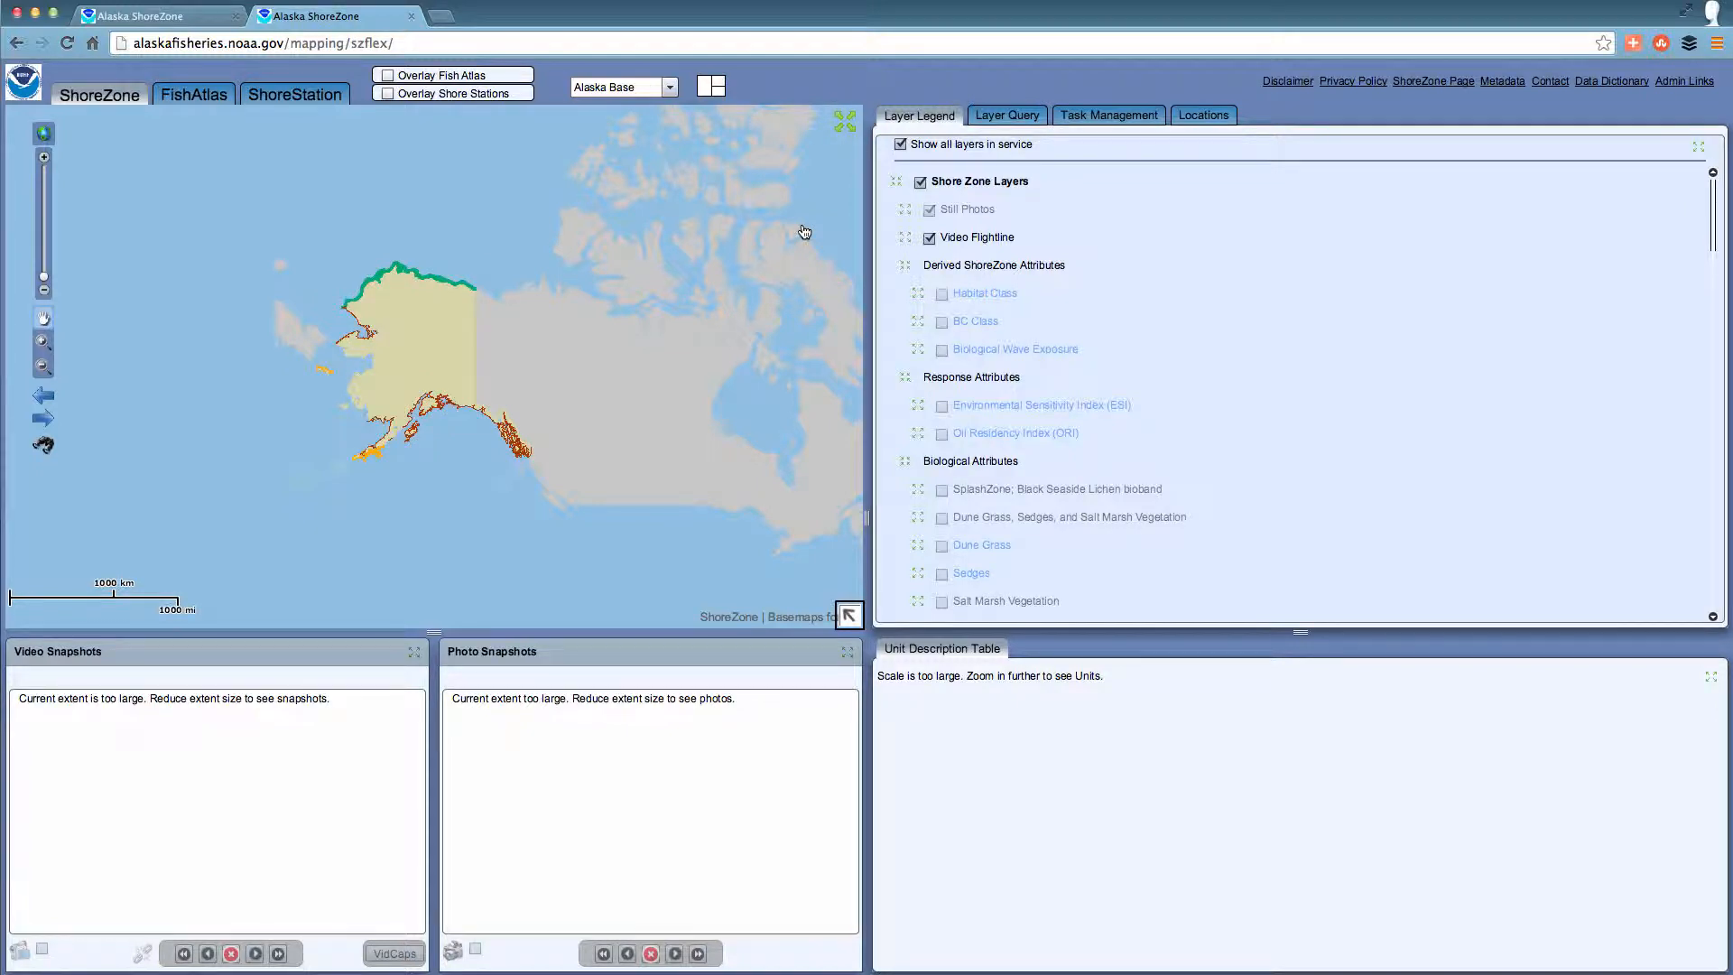
pyautogui.click(997, 115)
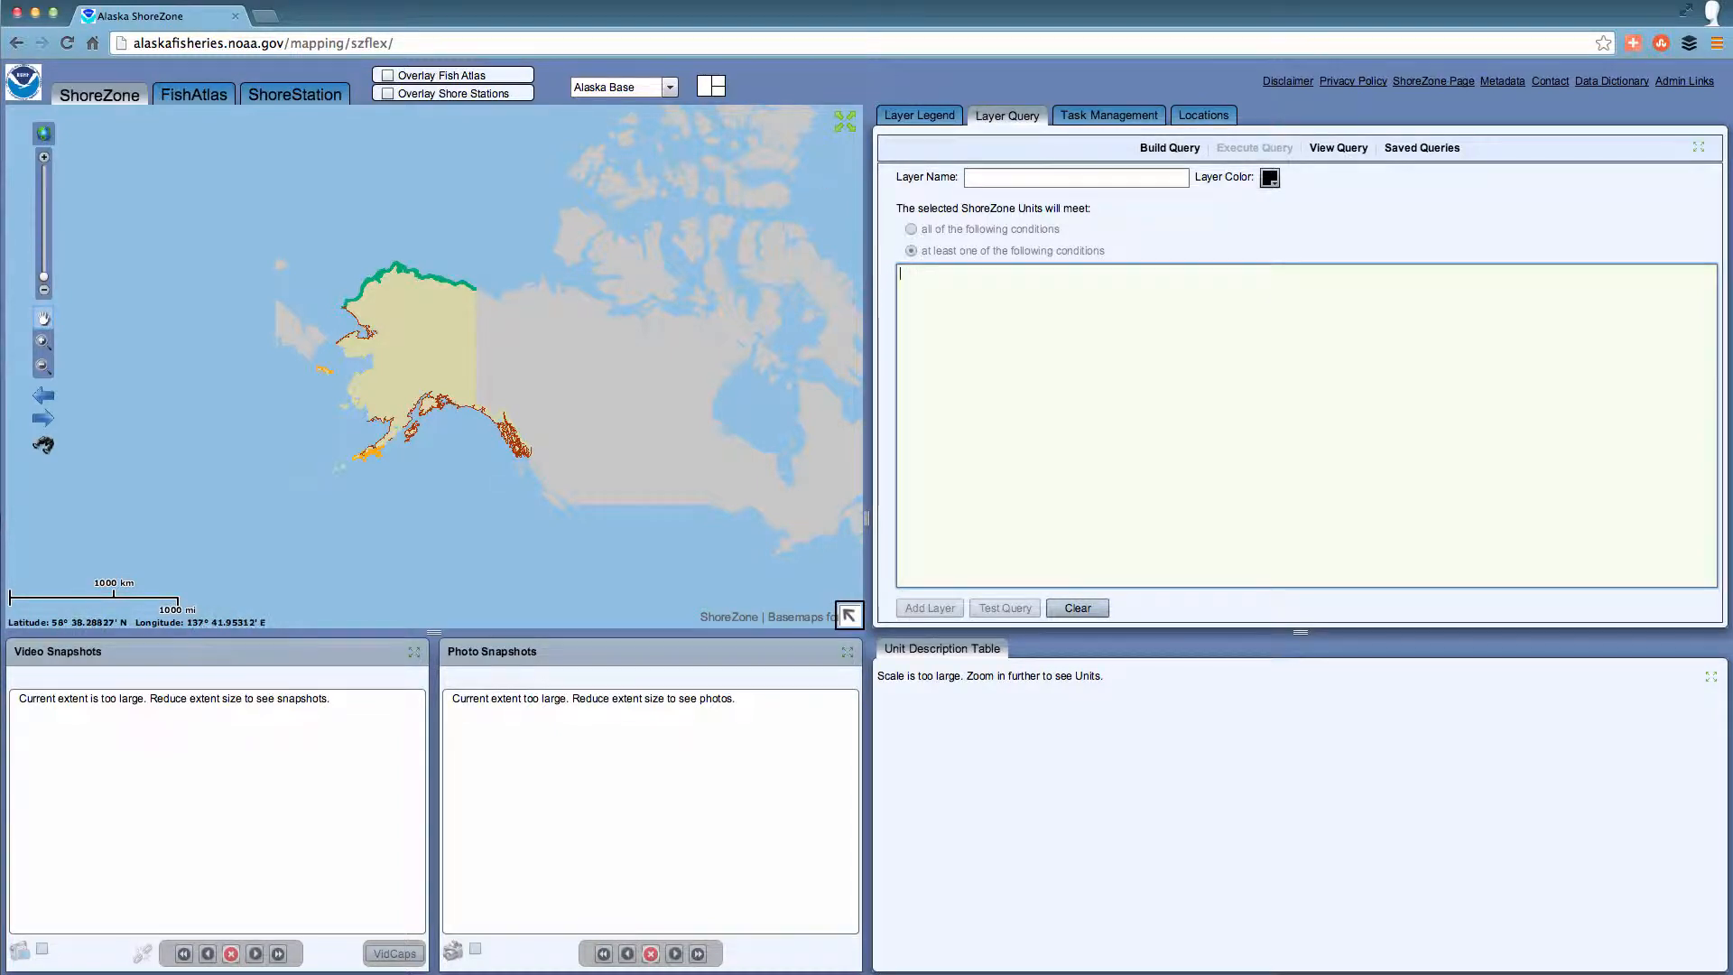
# Enter latitude N 55 08 26 and longitude W 131 34 12 as the map's center coordinates.
pyautogui.click(45, 446)
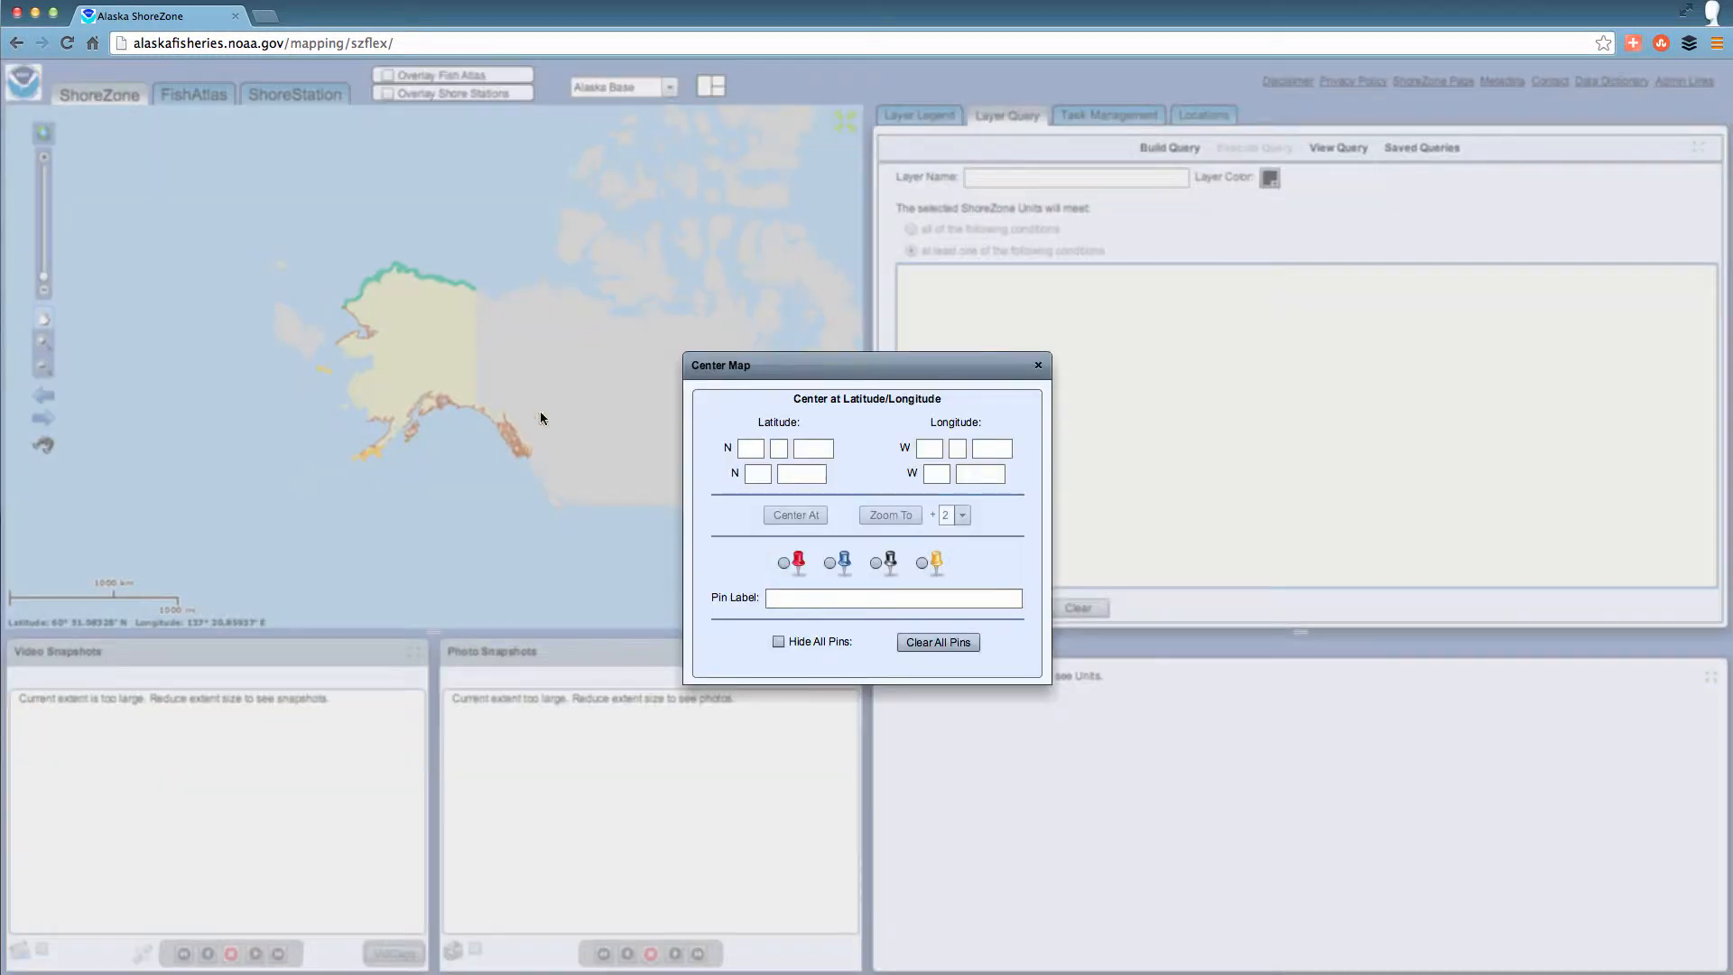
pyautogui.click(748, 446)
pyautogui.write('55')
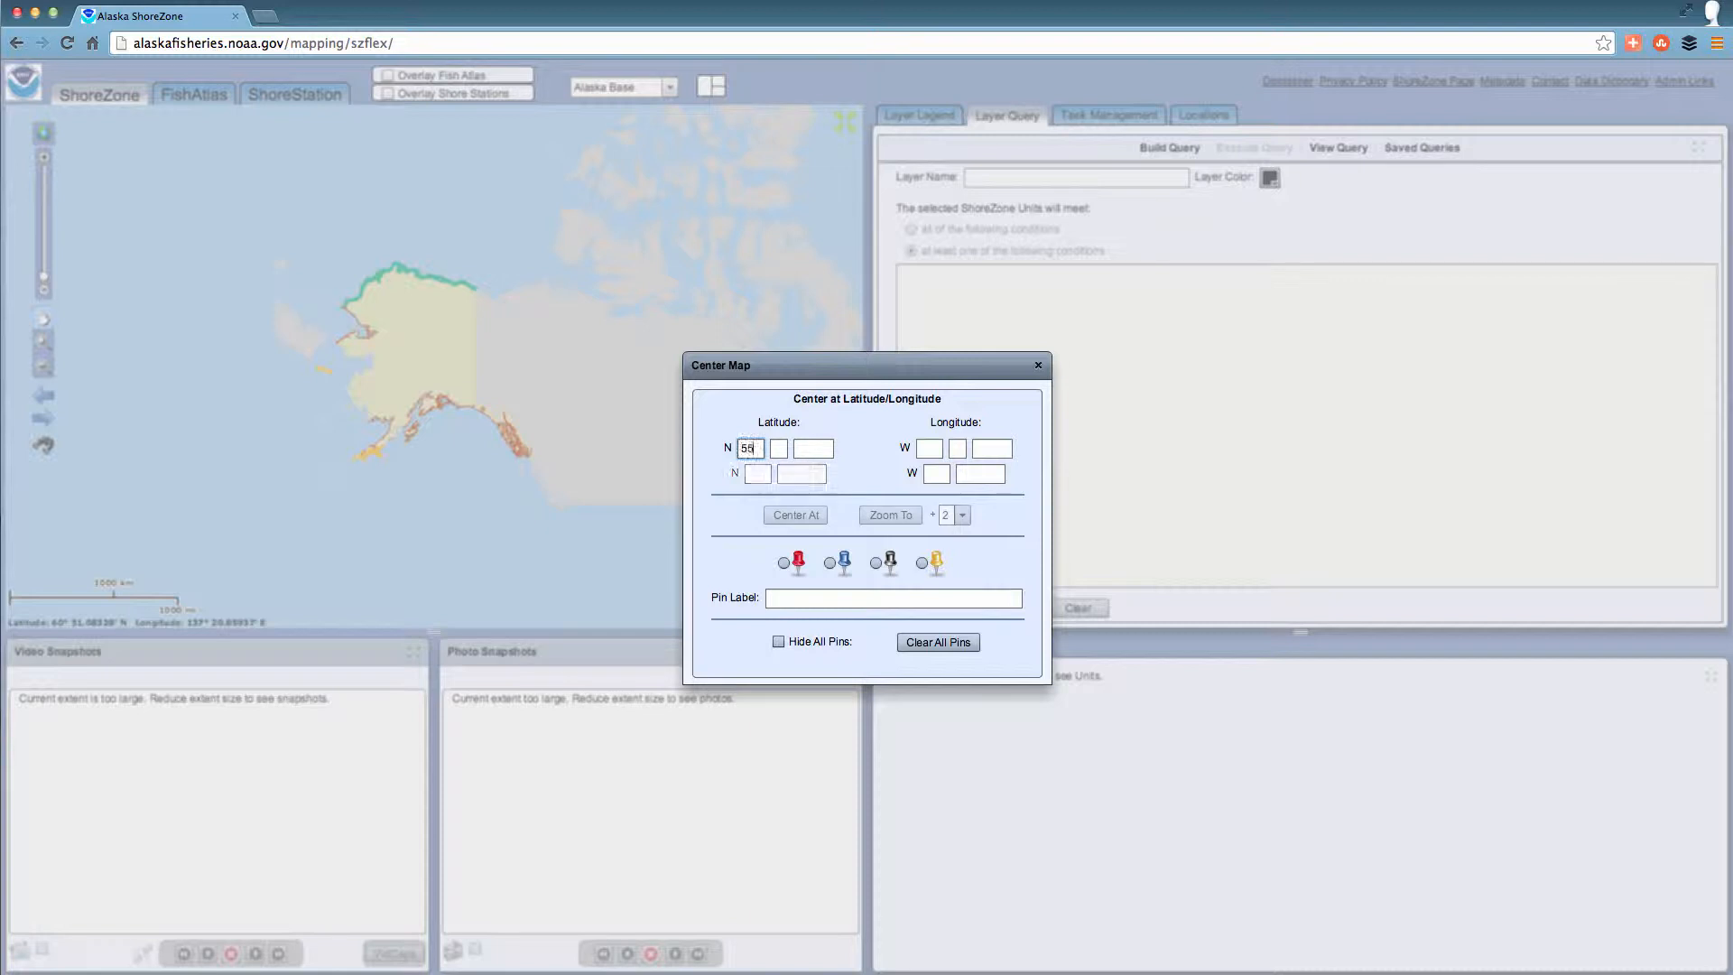
pyautogui.click(779, 448)
pyautogui.click(804, 449)
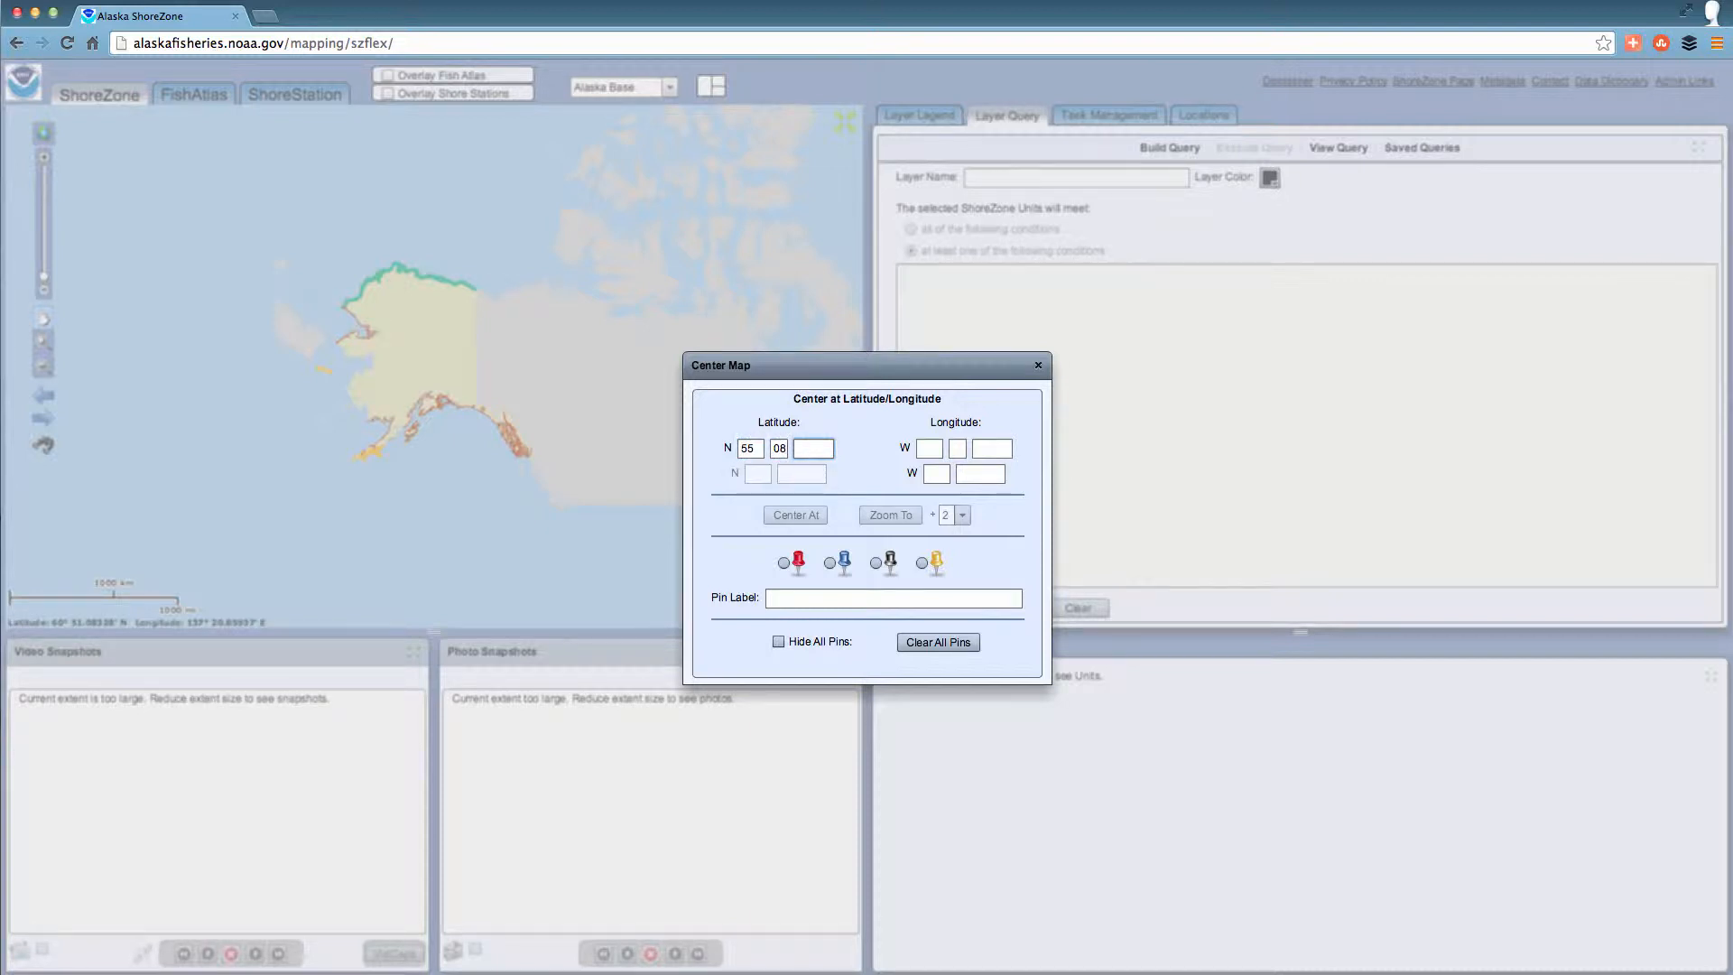
pyautogui.click(917, 448)
pyautogui.write('131')
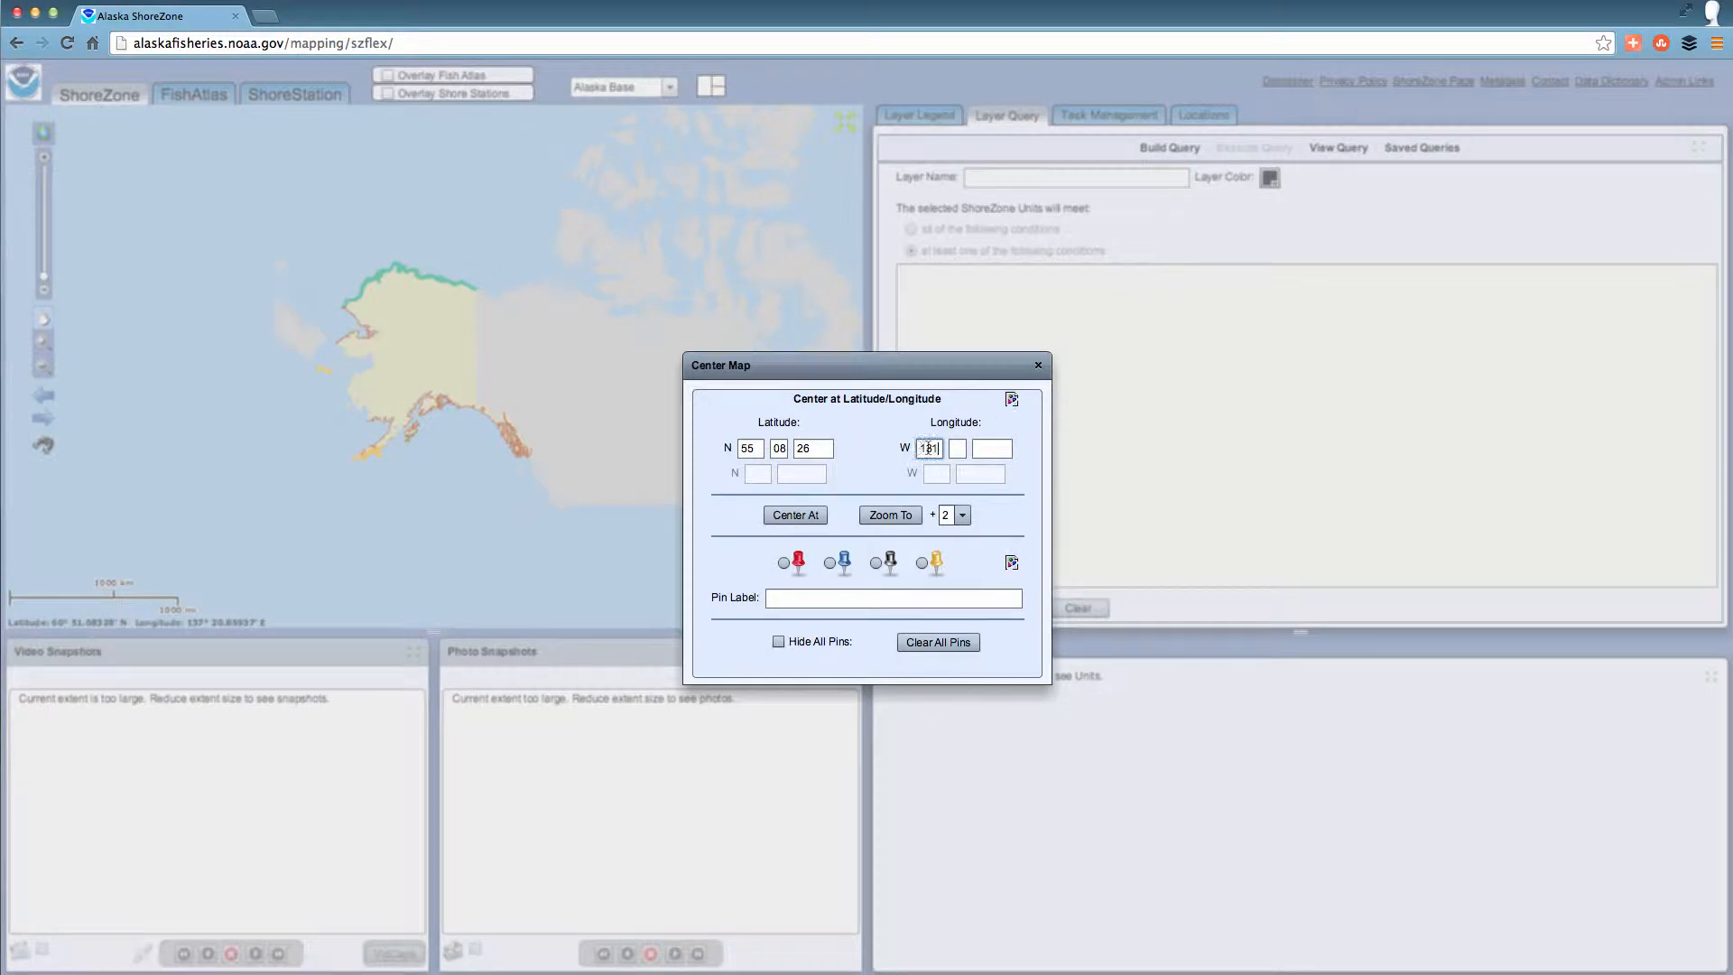
pyautogui.click(959, 448)
pyautogui.click(998, 448)
# Zoom the map to the entered coordinates with a zoom offset of 4 and a red pin labelled "Lituya".
pyautogui.click(962, 514)
pyautogui.click(955, 554)
pyautogui.click(799, 567)
pyautogui.click(789, 598)
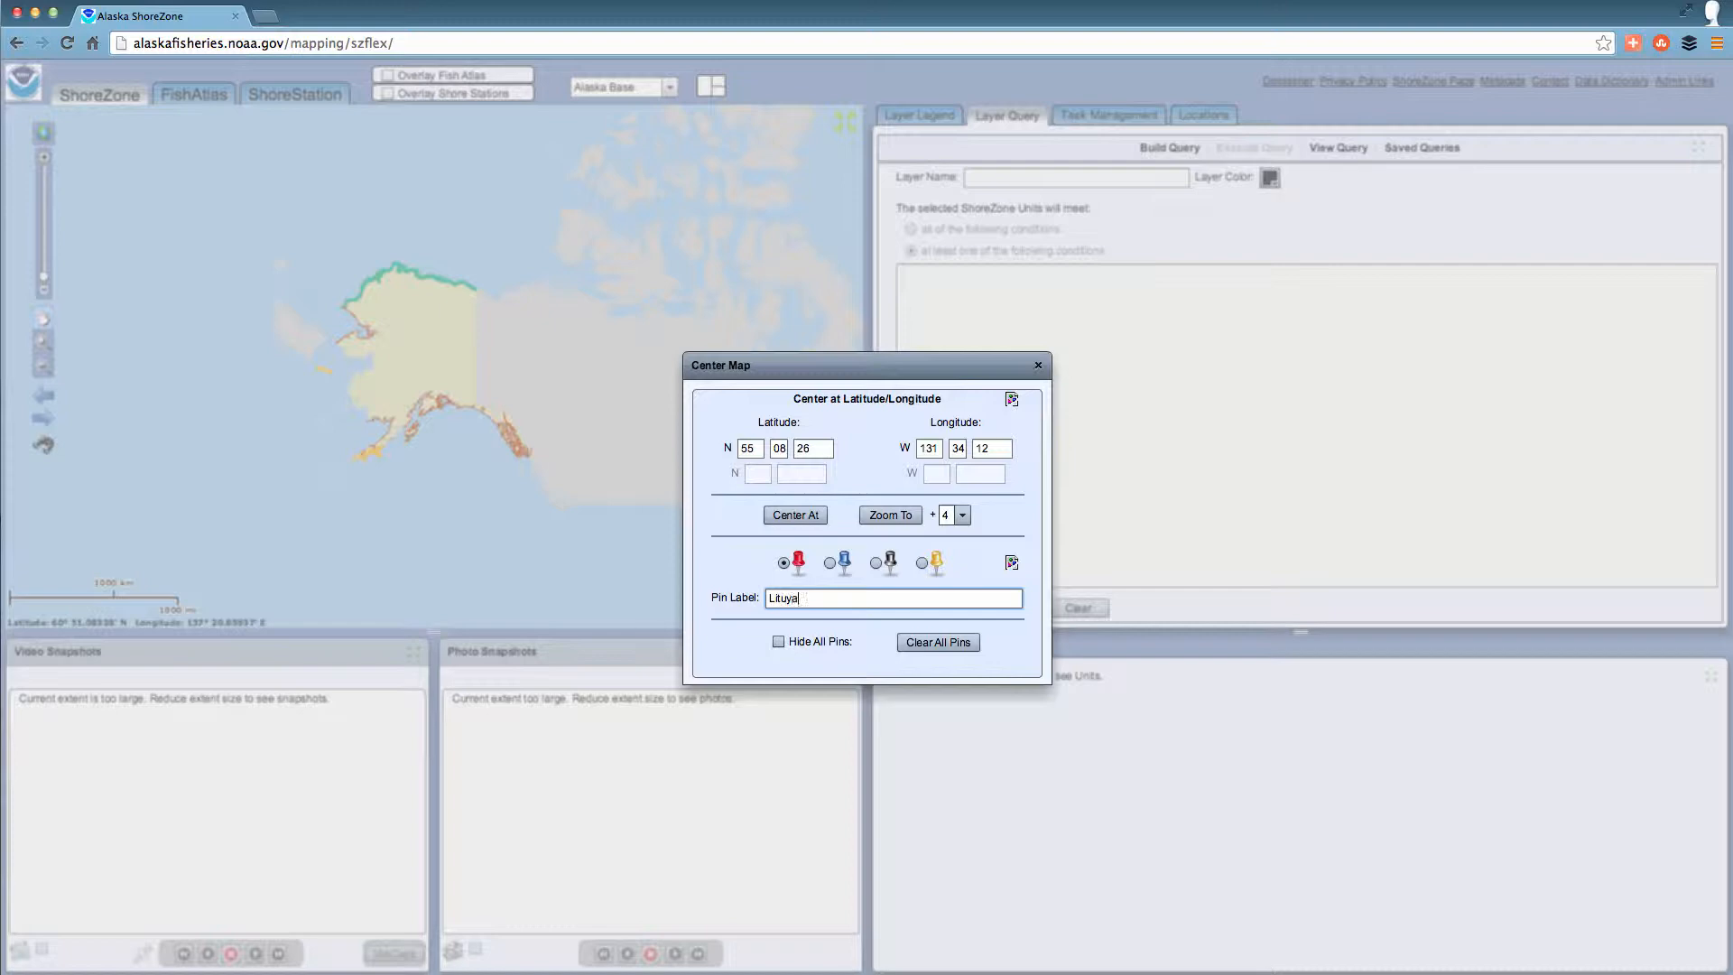
pyautogui.click(891, 514)
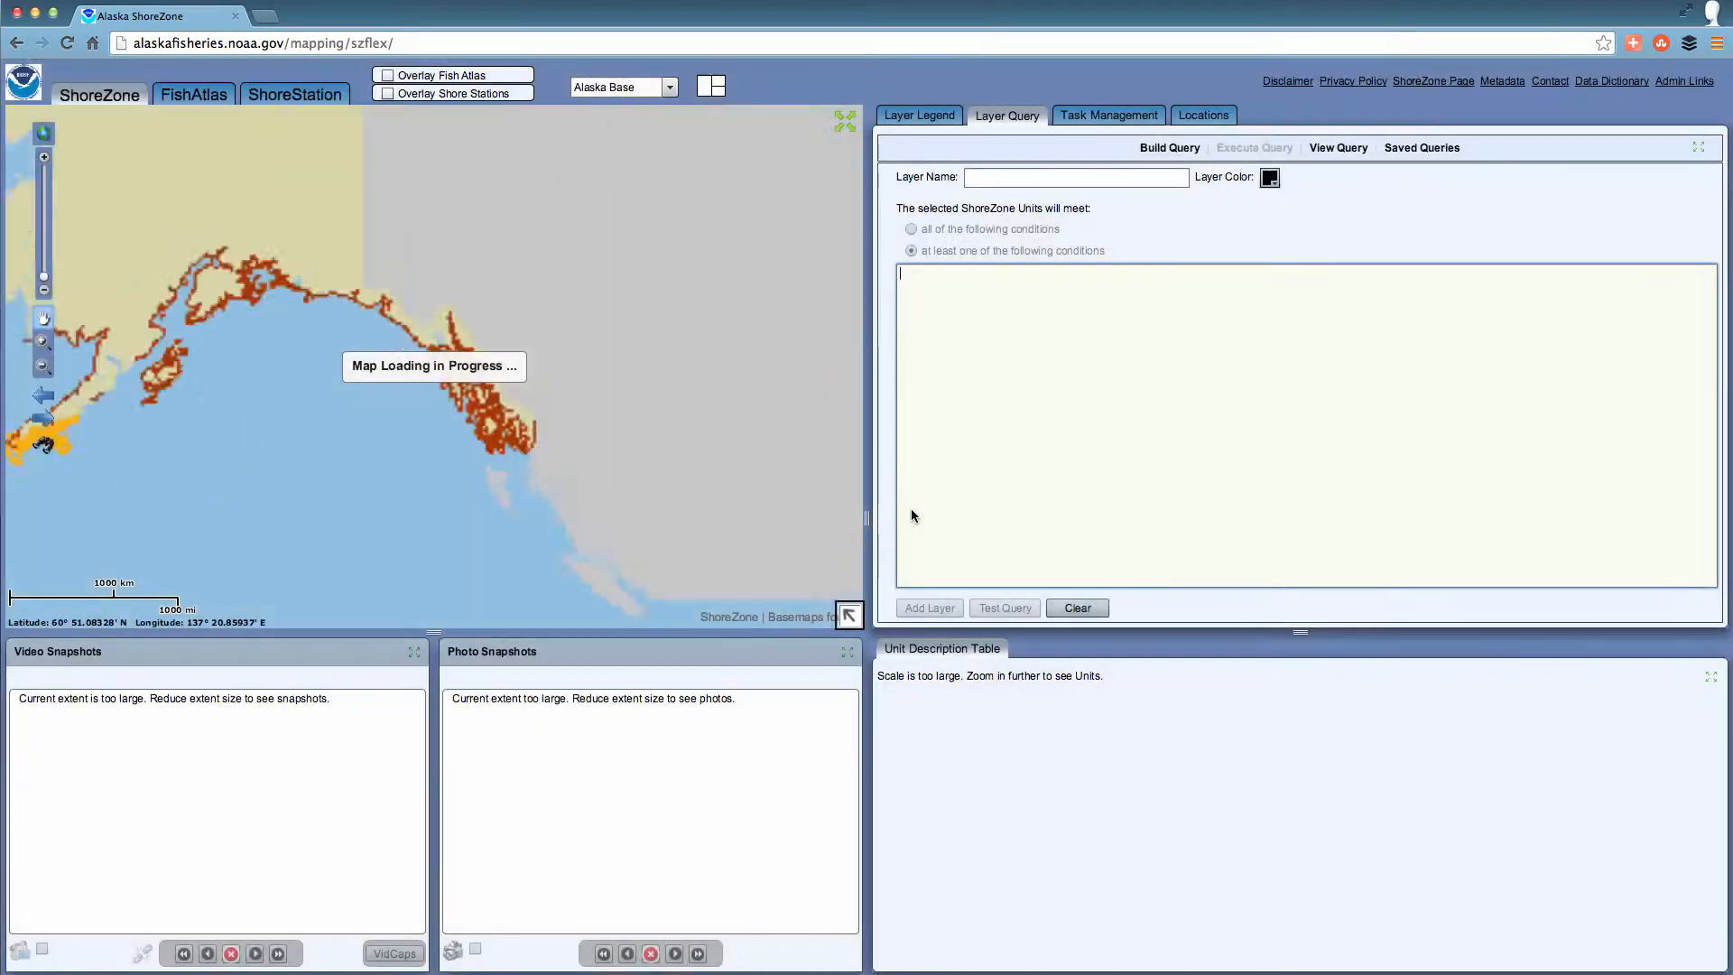
# Enlarge the map around the red pin and play the photos from a flightline point just north of it.
pyautogui.moveTo(334, 181); pyautogui.dragTo(539, 428)
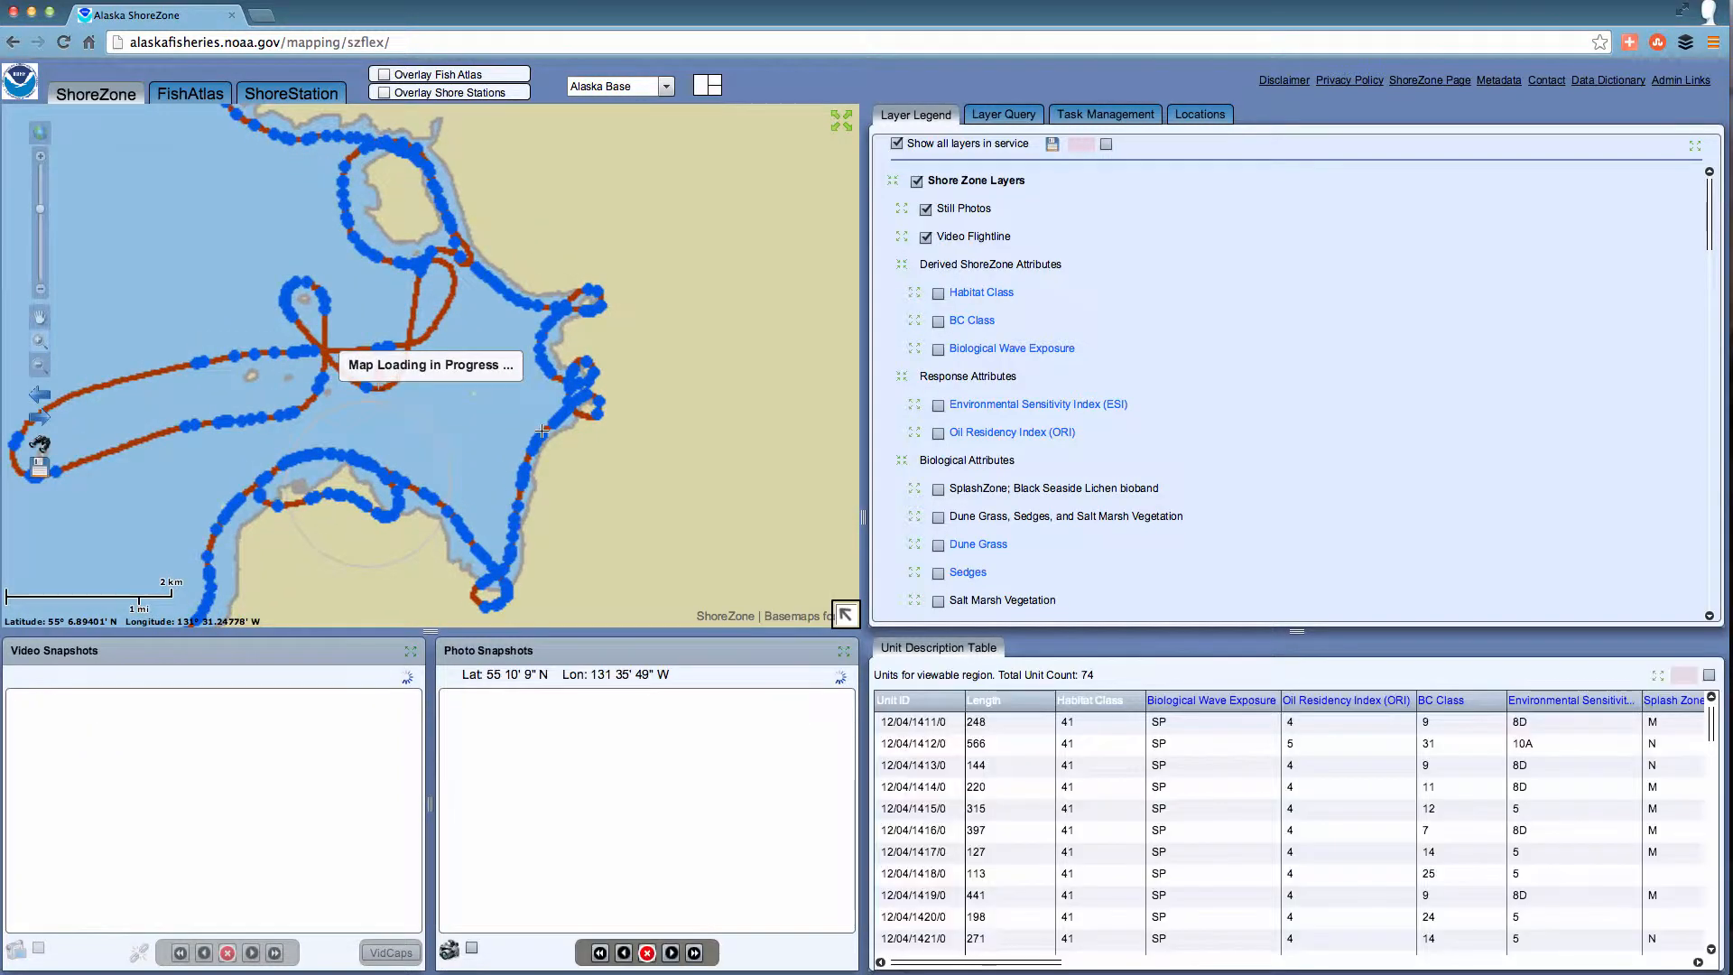
pyautogui.moveTo(302, 284); pyautogui.dragTo(462, 426)
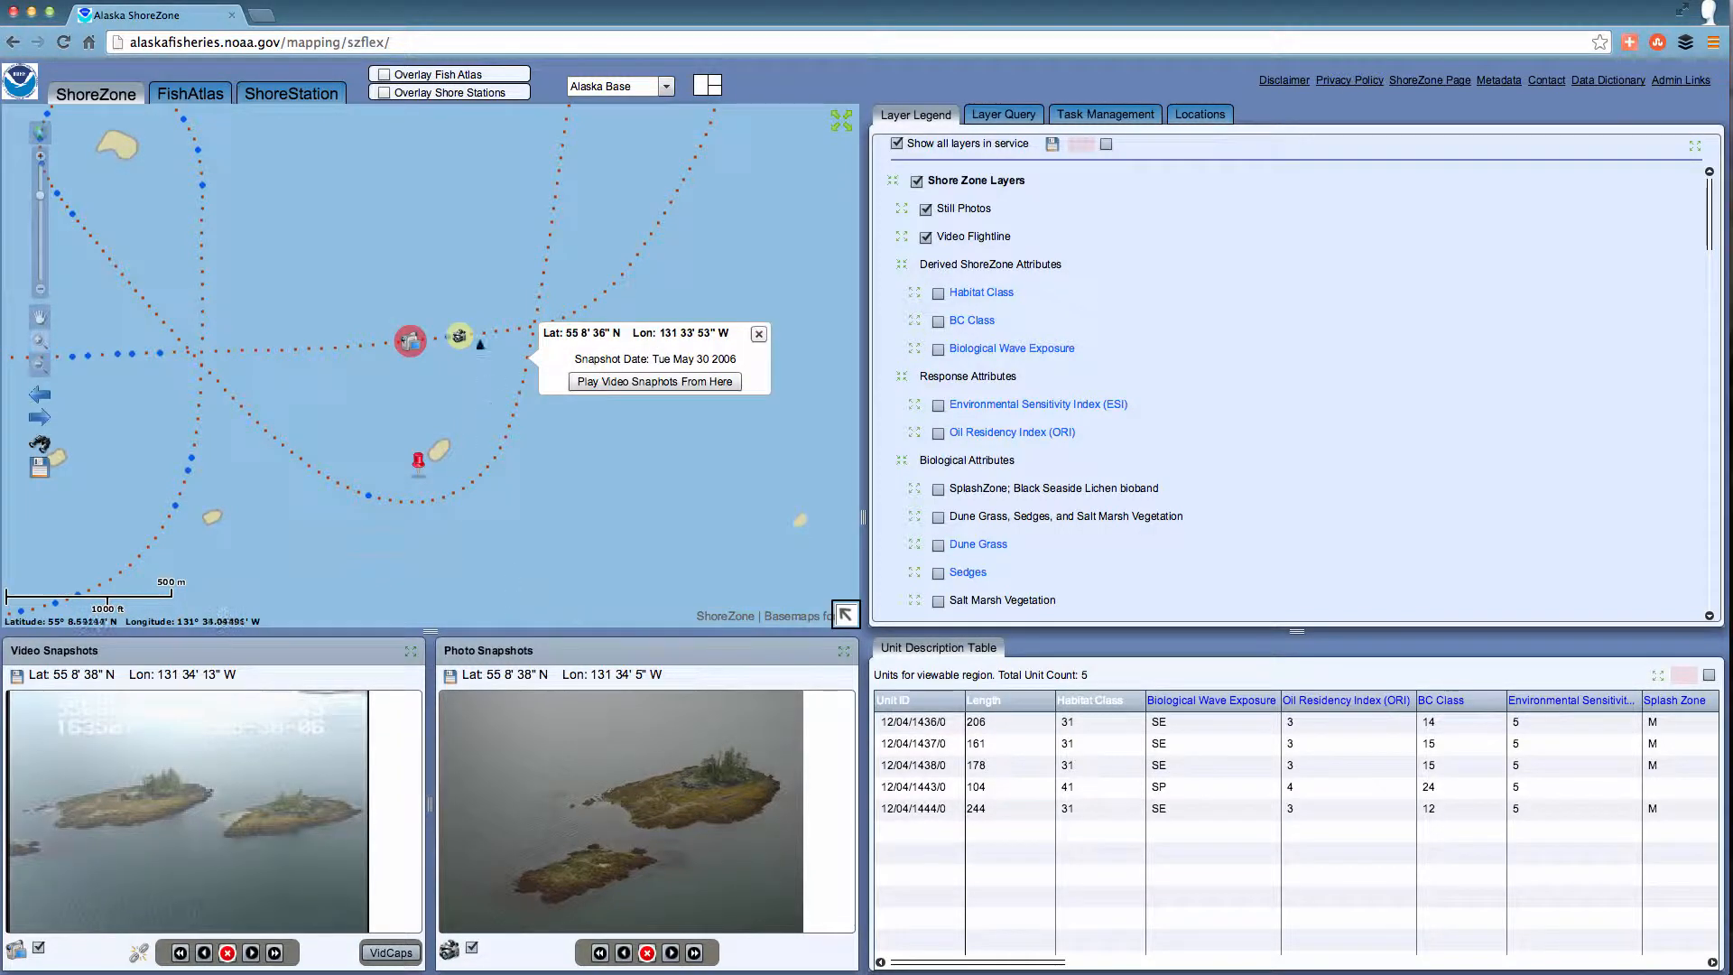
pyautogui.click(449, 337)
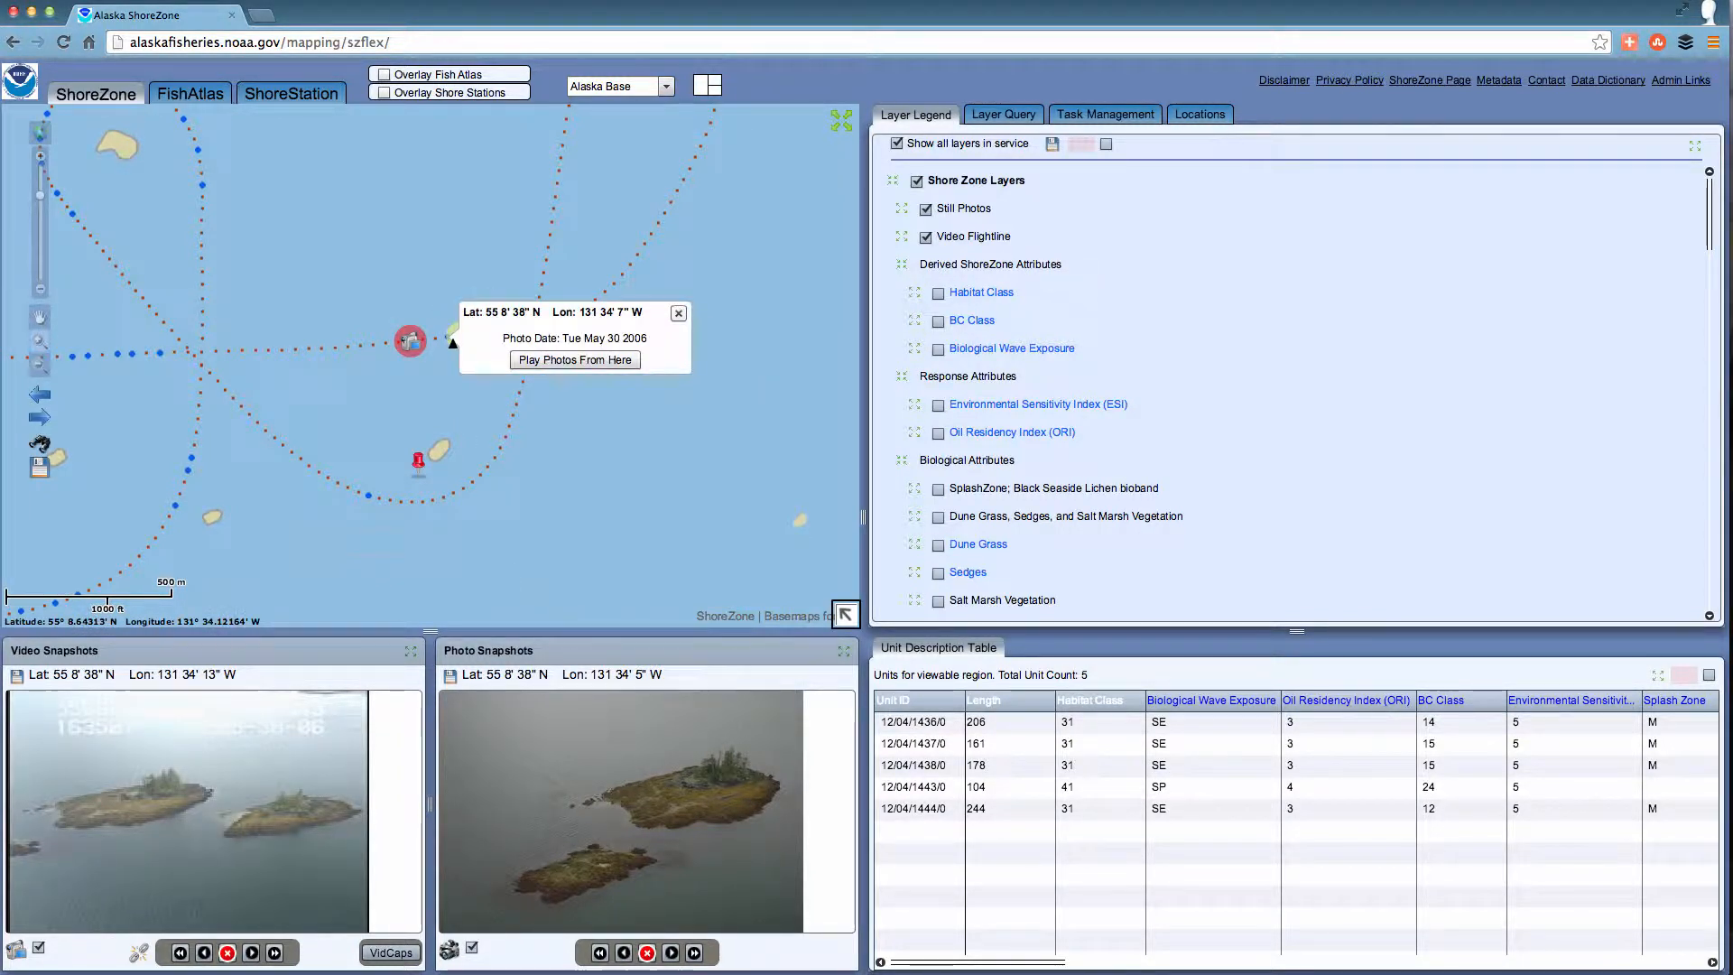
pyautogui.click(539, 359)
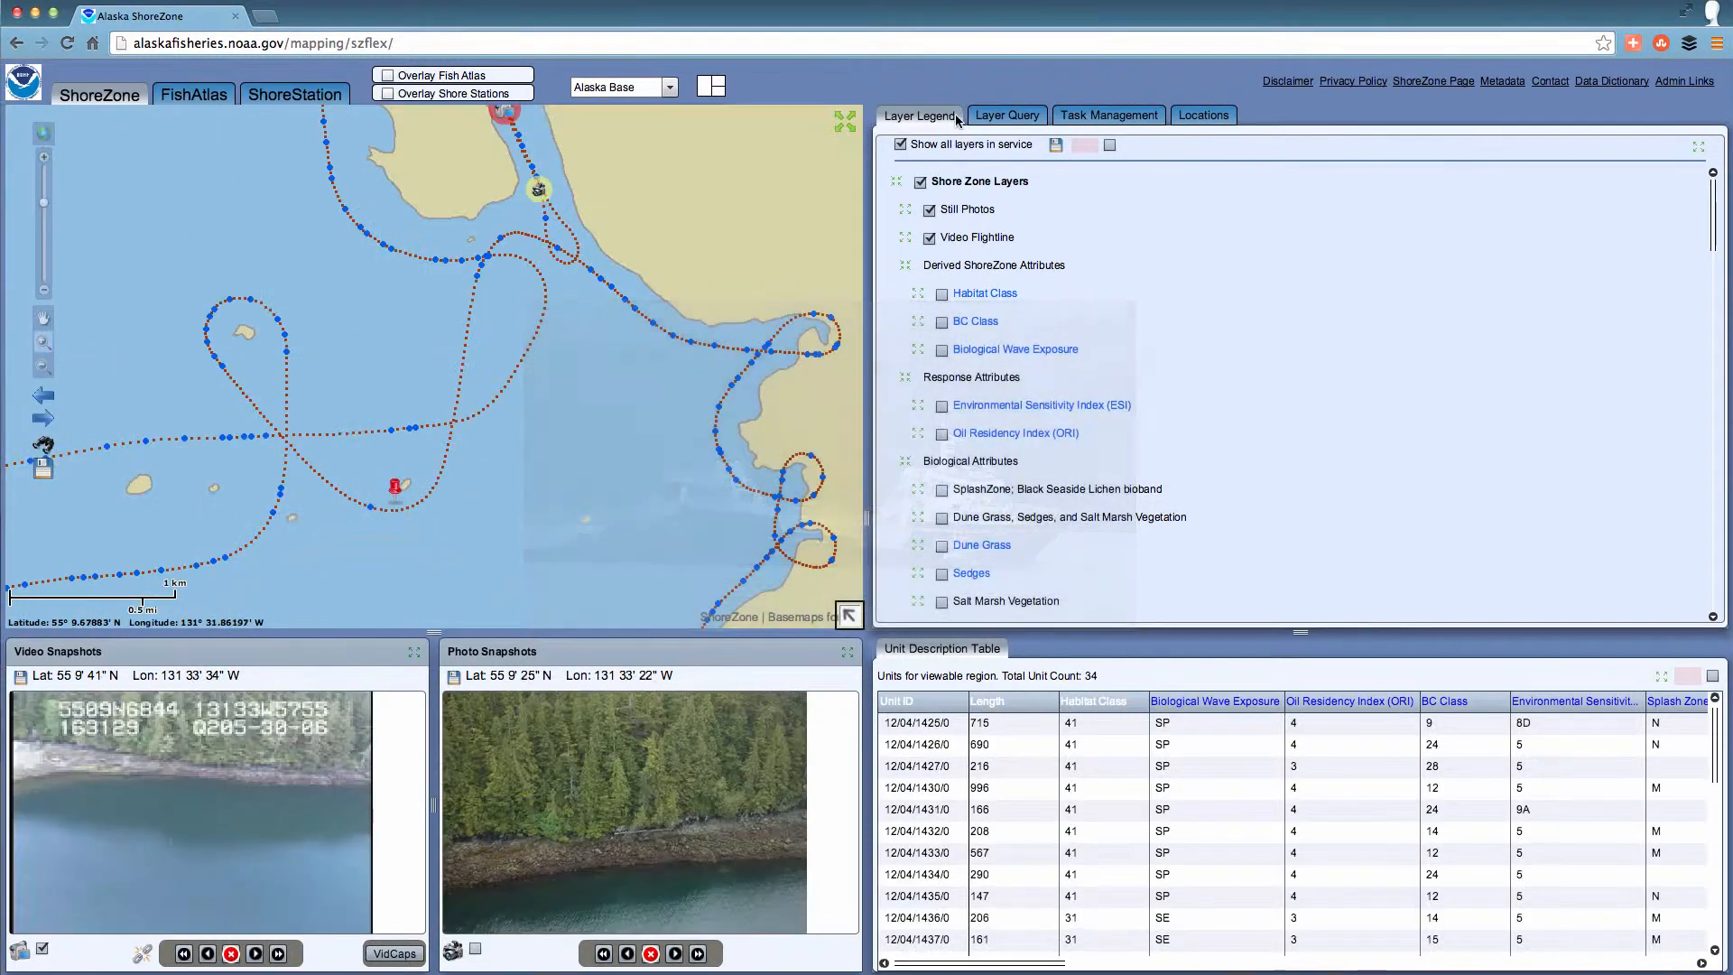
# Build a layer query for Oil Residency Index "5 Long persistence; months to years" and Marsh Grasses, Herbs, Sedges "Present".
pyautogui.click(1021, 446)
pyautogui.click(1015, 117)
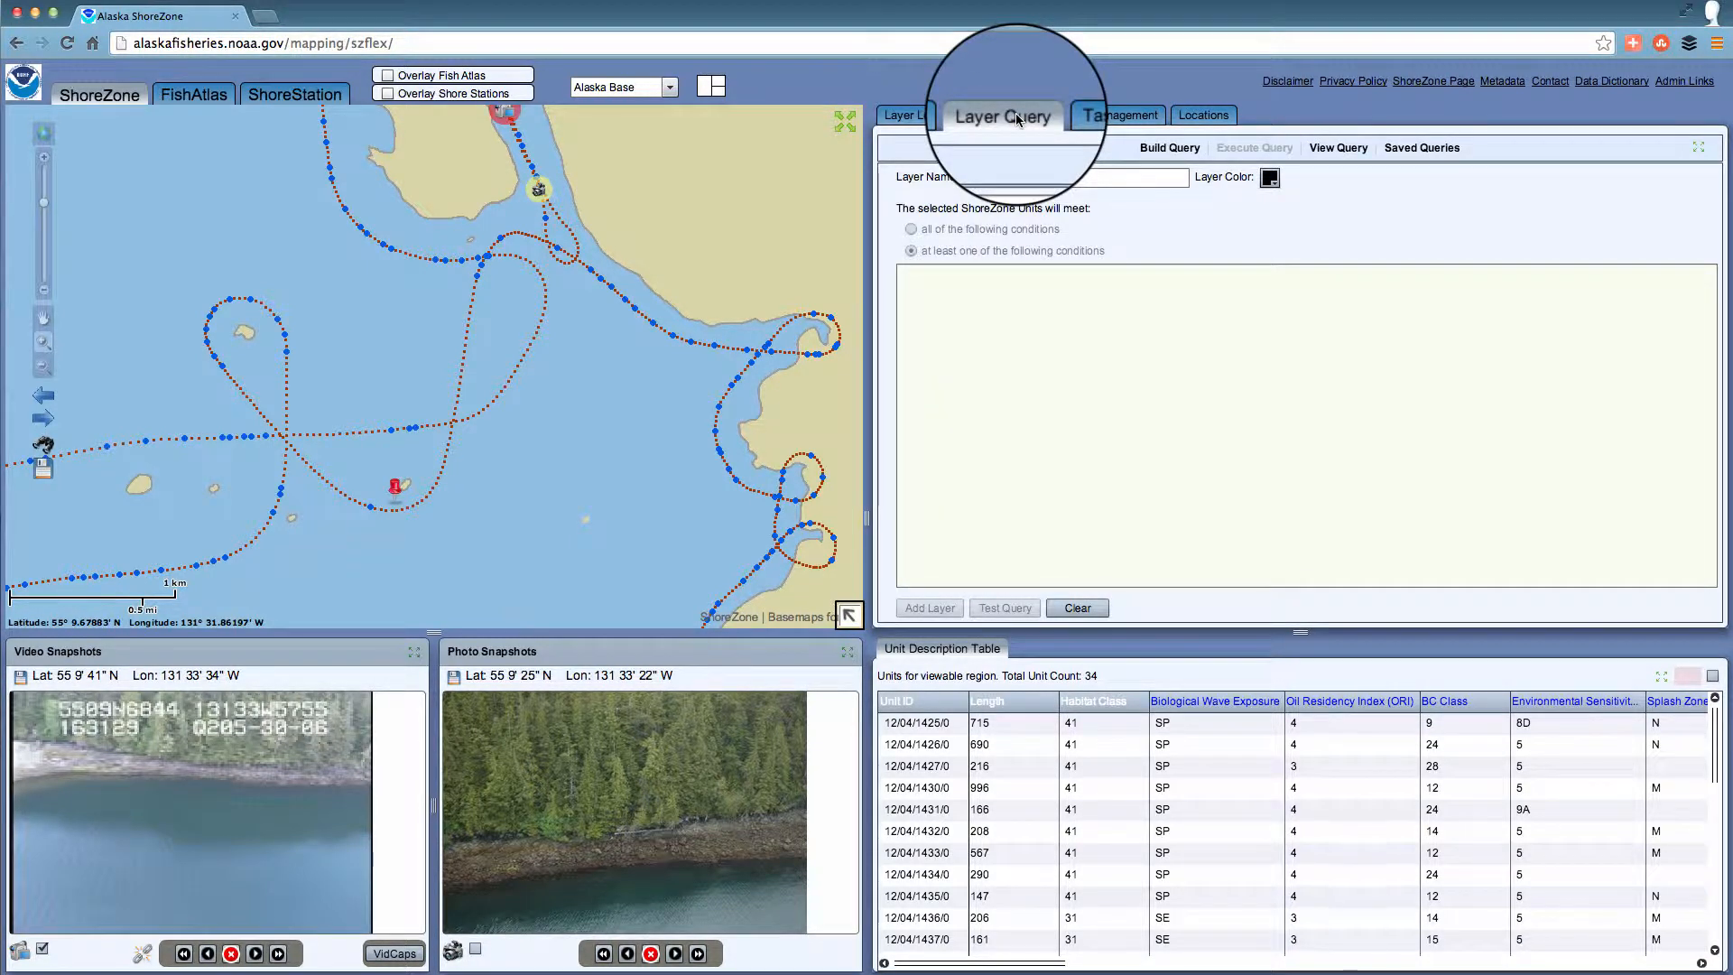
pyautogui.click(1152, 152)
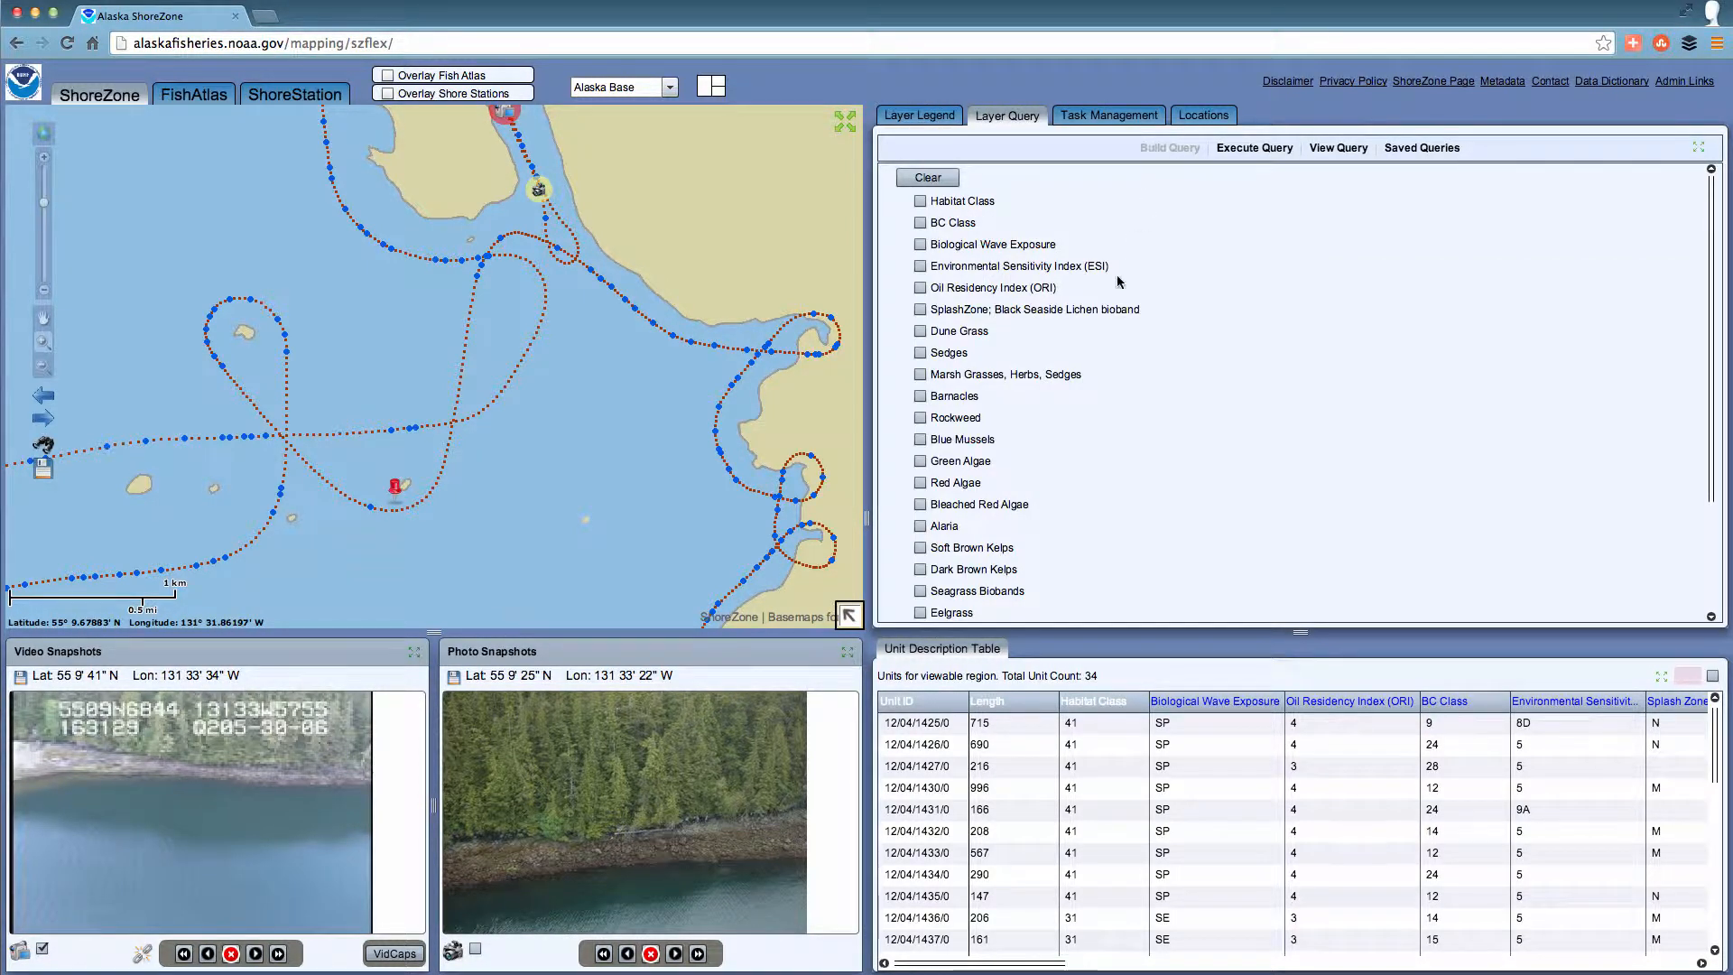
pyautogui.click(921, 288)
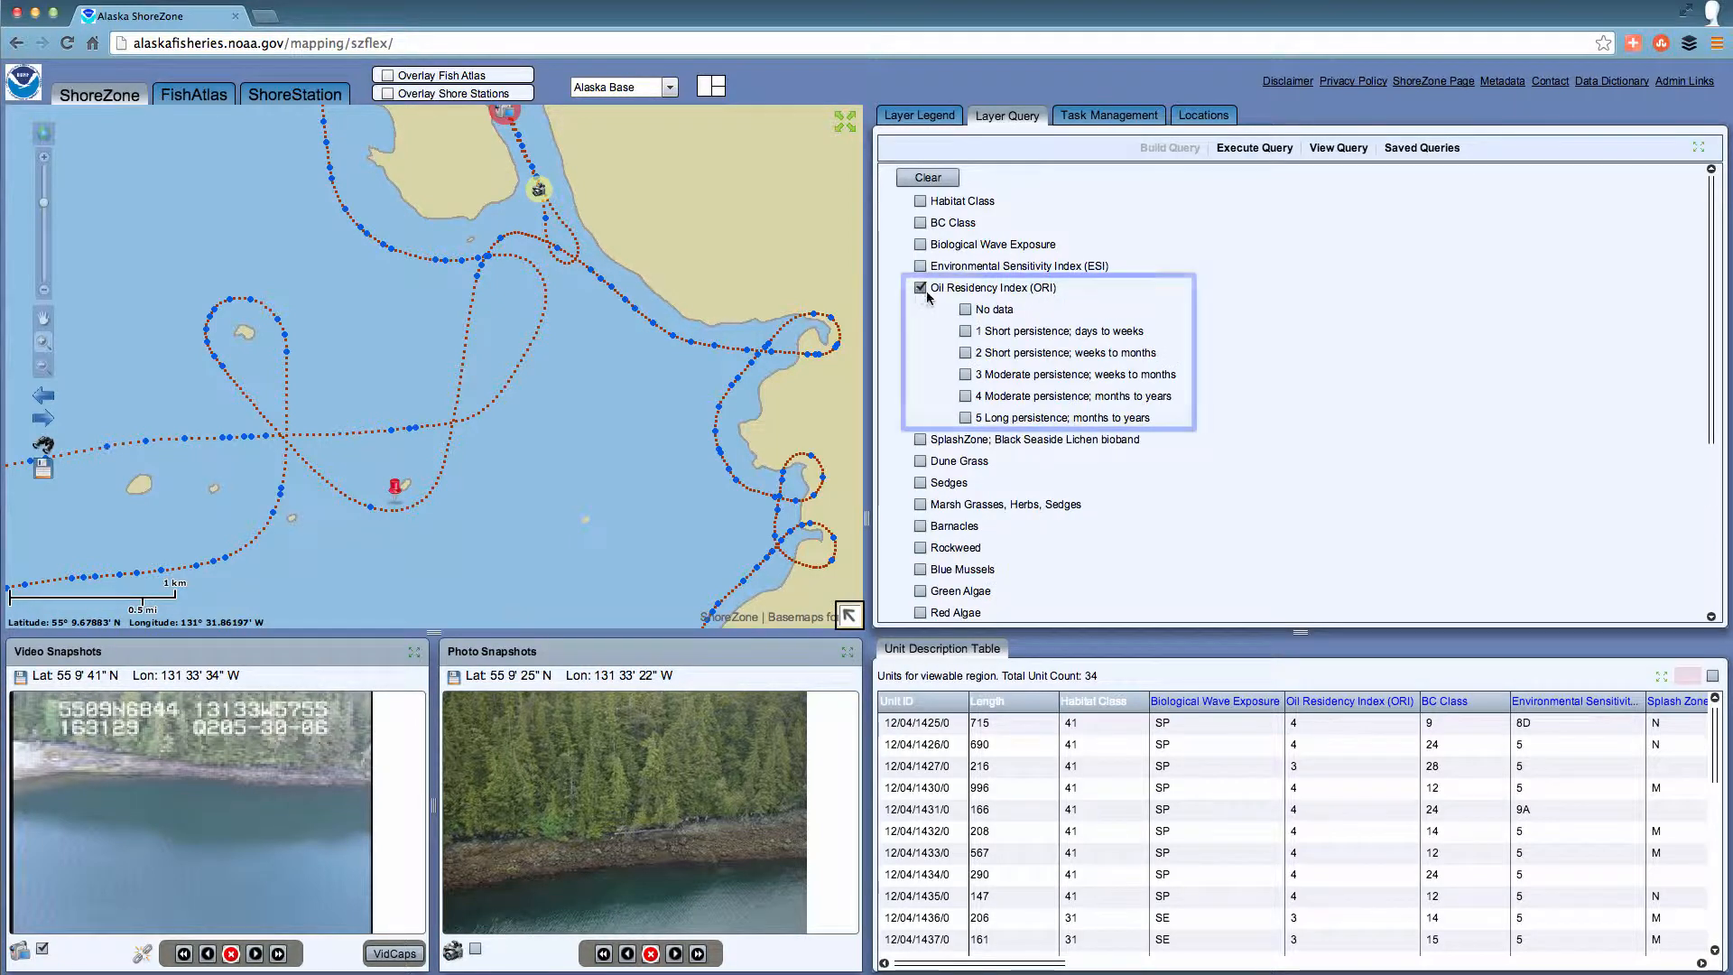
pyautogui.click(966, 418)
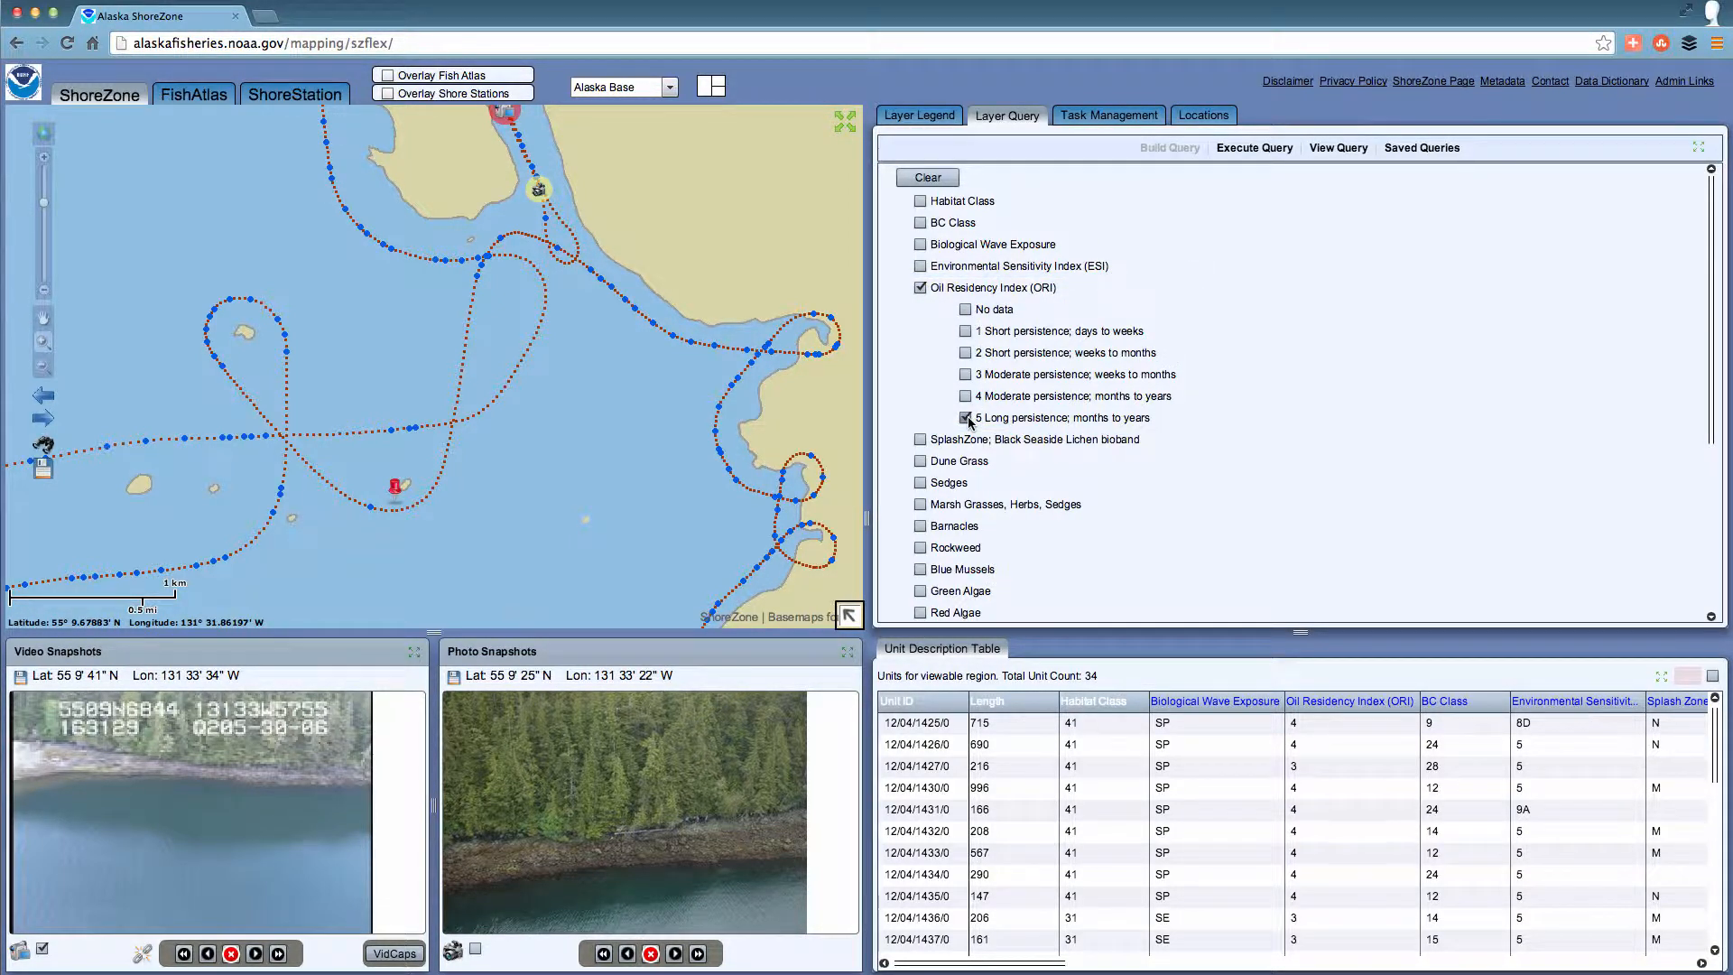
pyautogui.click(921, 505)
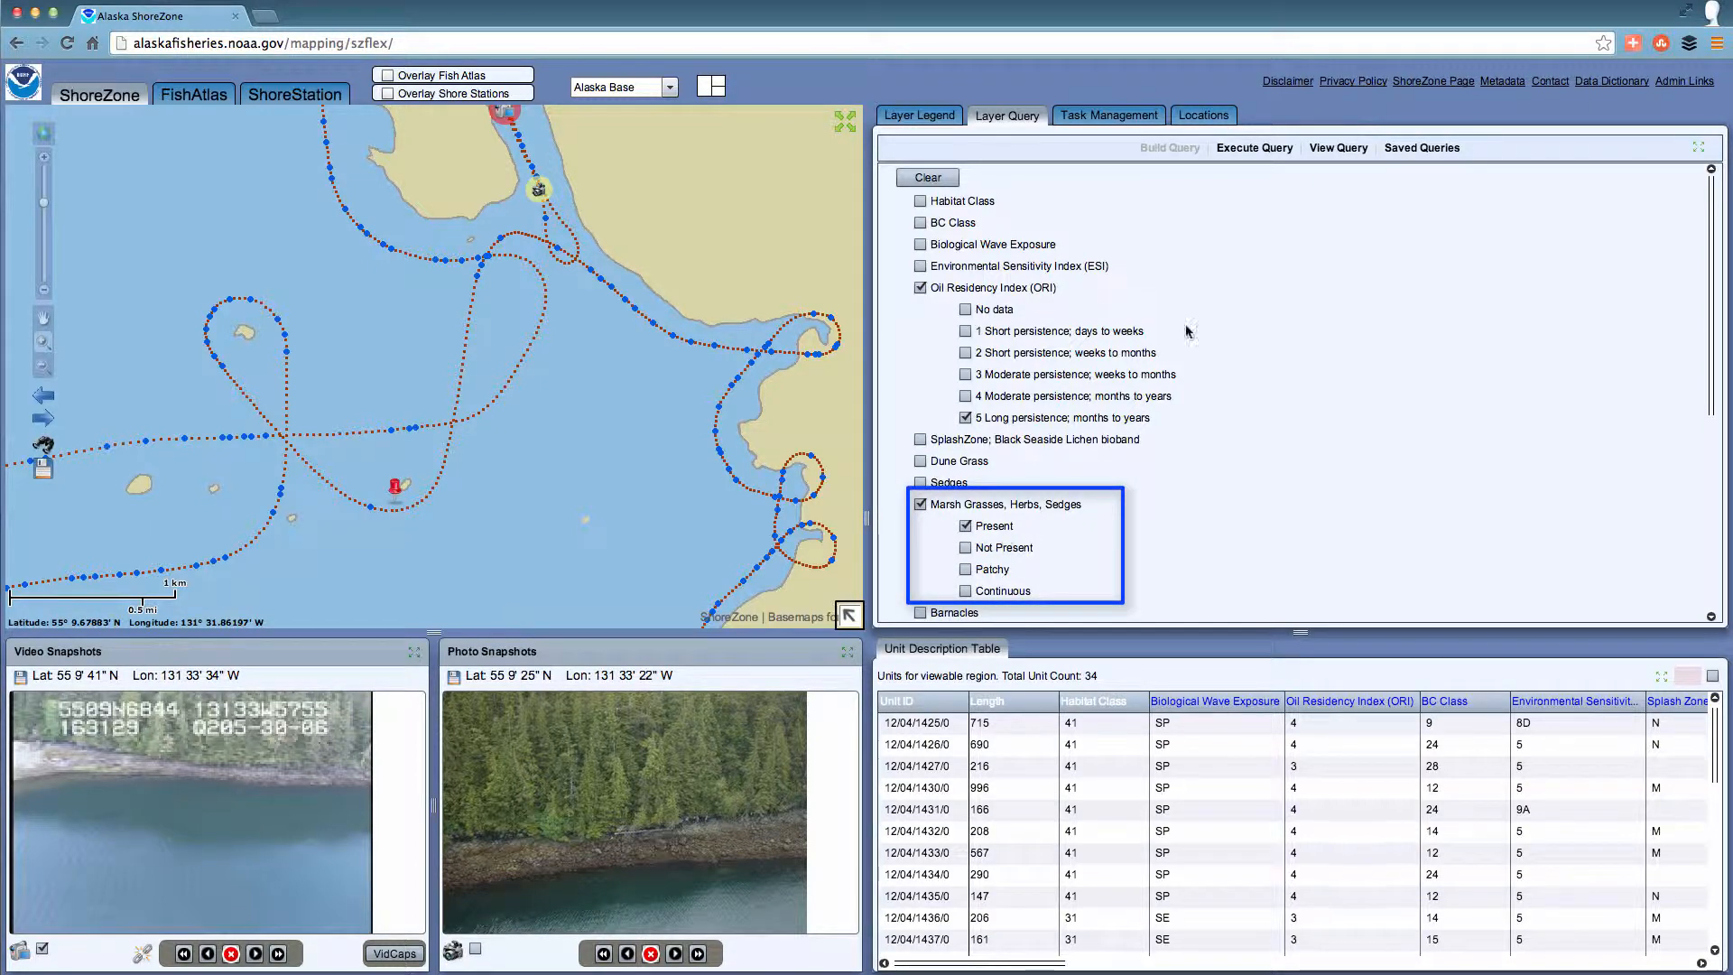
# Name the query layer "Sensitive areas", set its color to cyan 00FFFF, and test the query.
pyautogui.click(1248, 158)
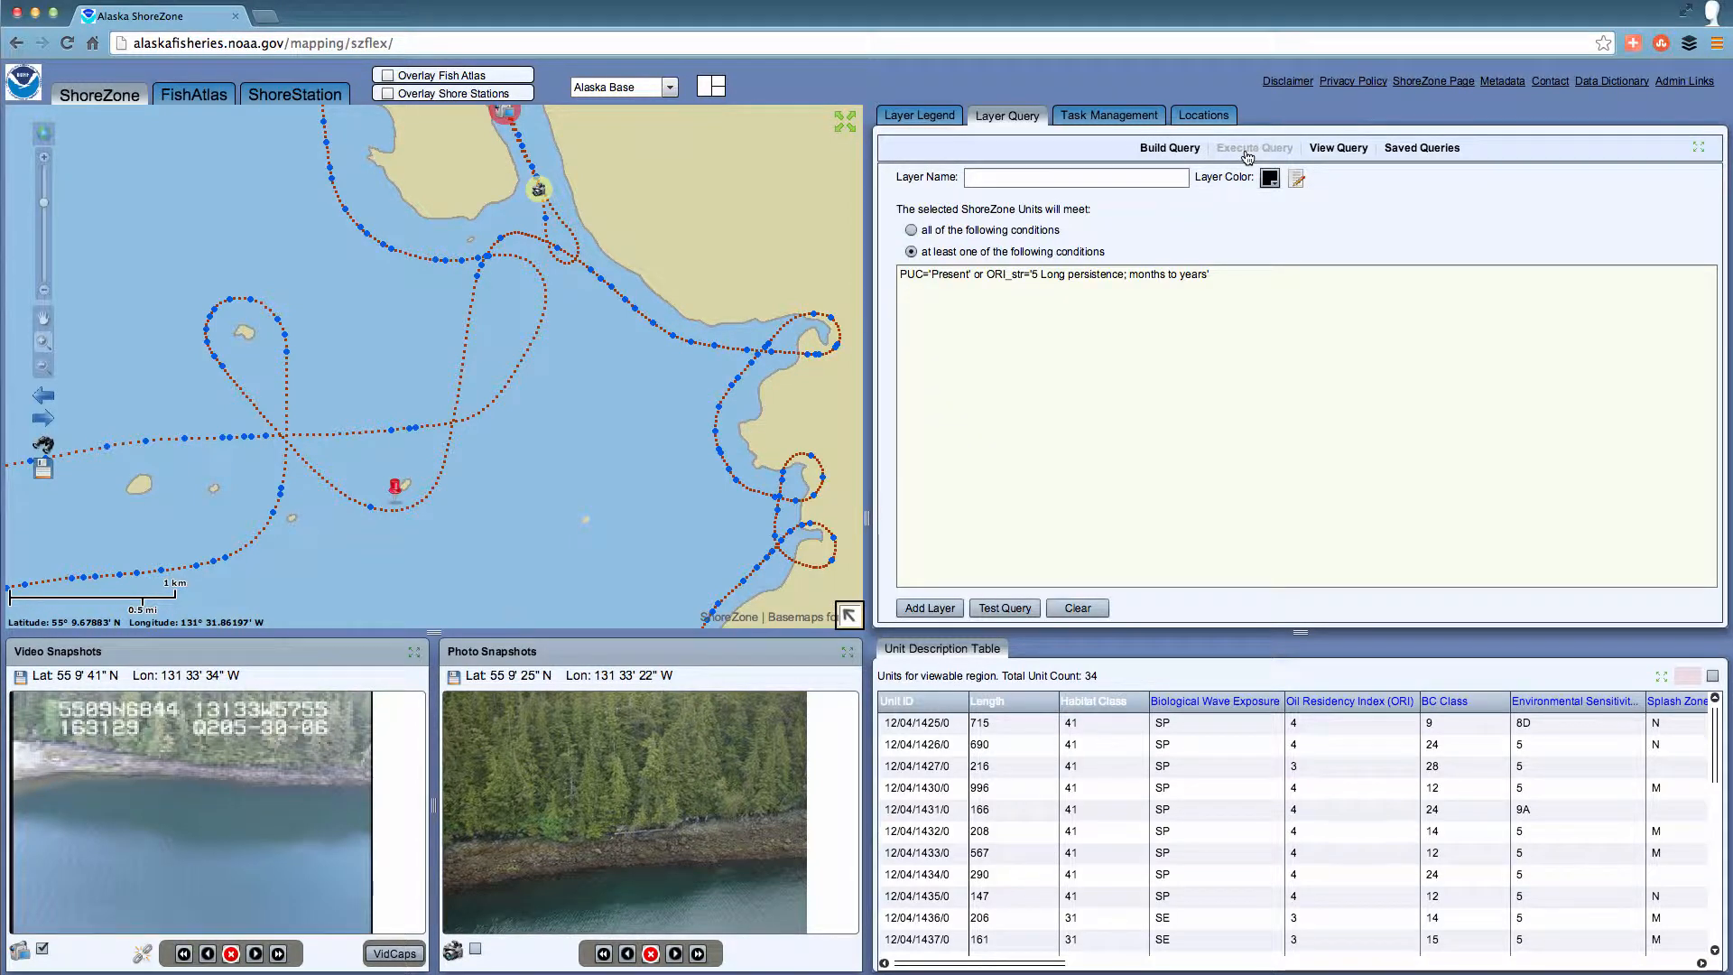
pyautogui.click(971, 177)
pyautogui.write('Sens')
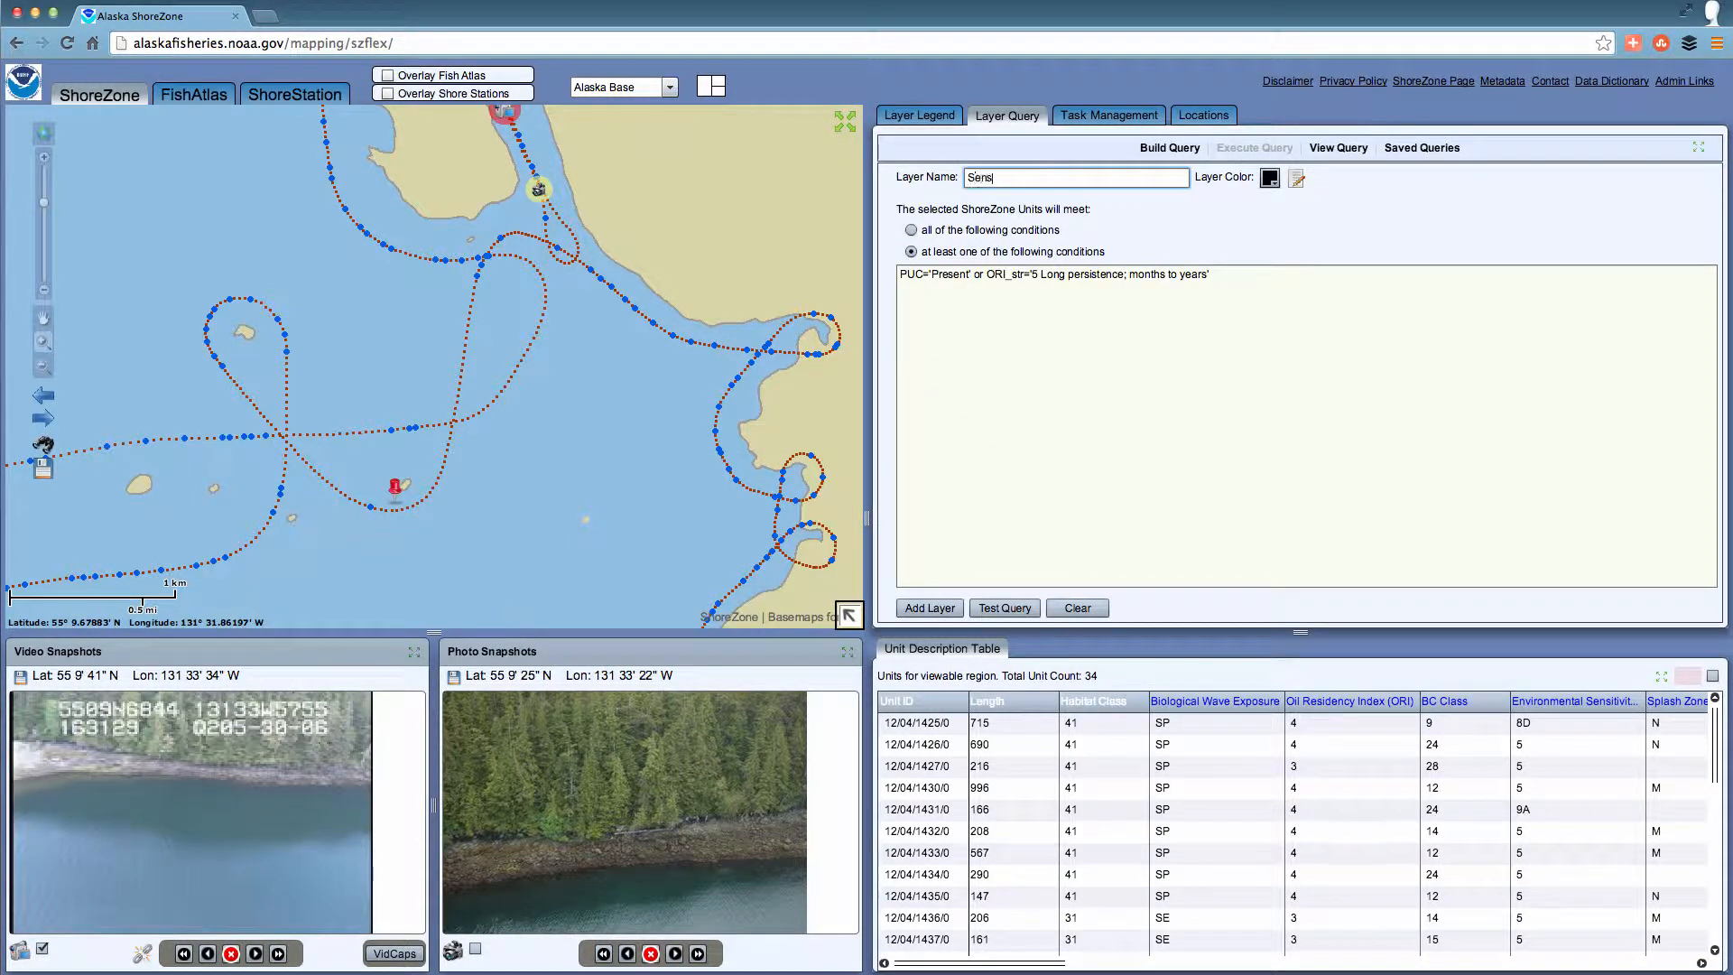
pyautogui.write('itive aireas')
pyautogui.click(1270, 178)
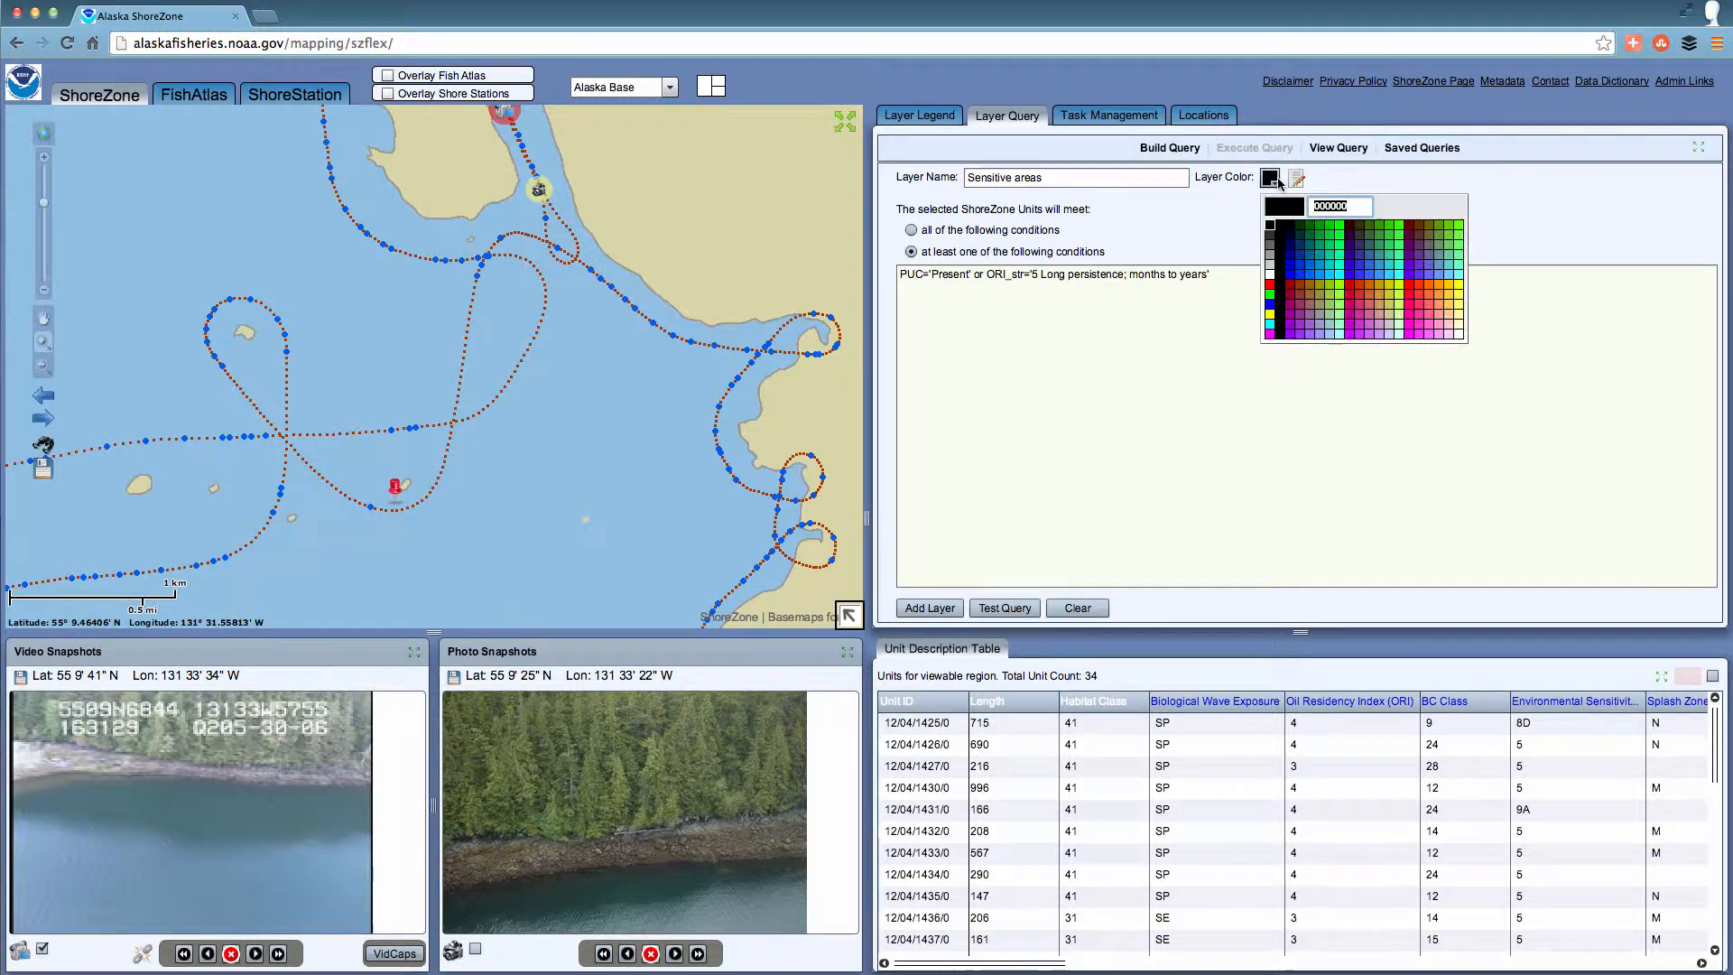
pyautogui.click(1271, 325)
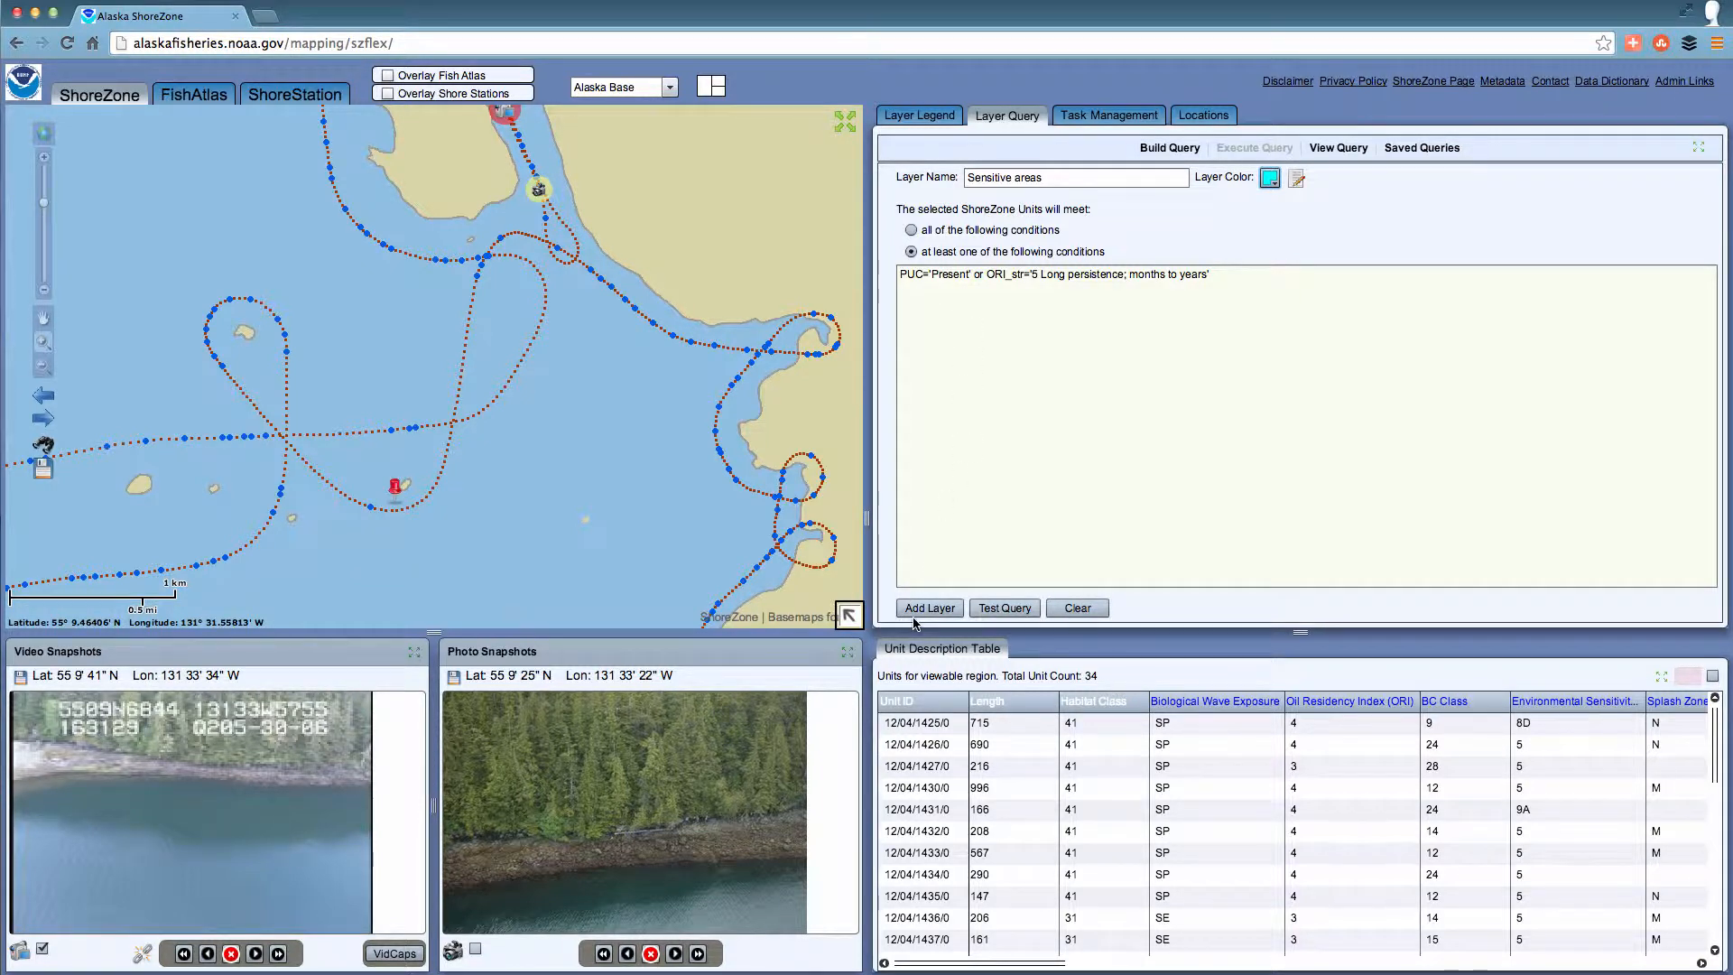
pyautogui.click(1005, 610)
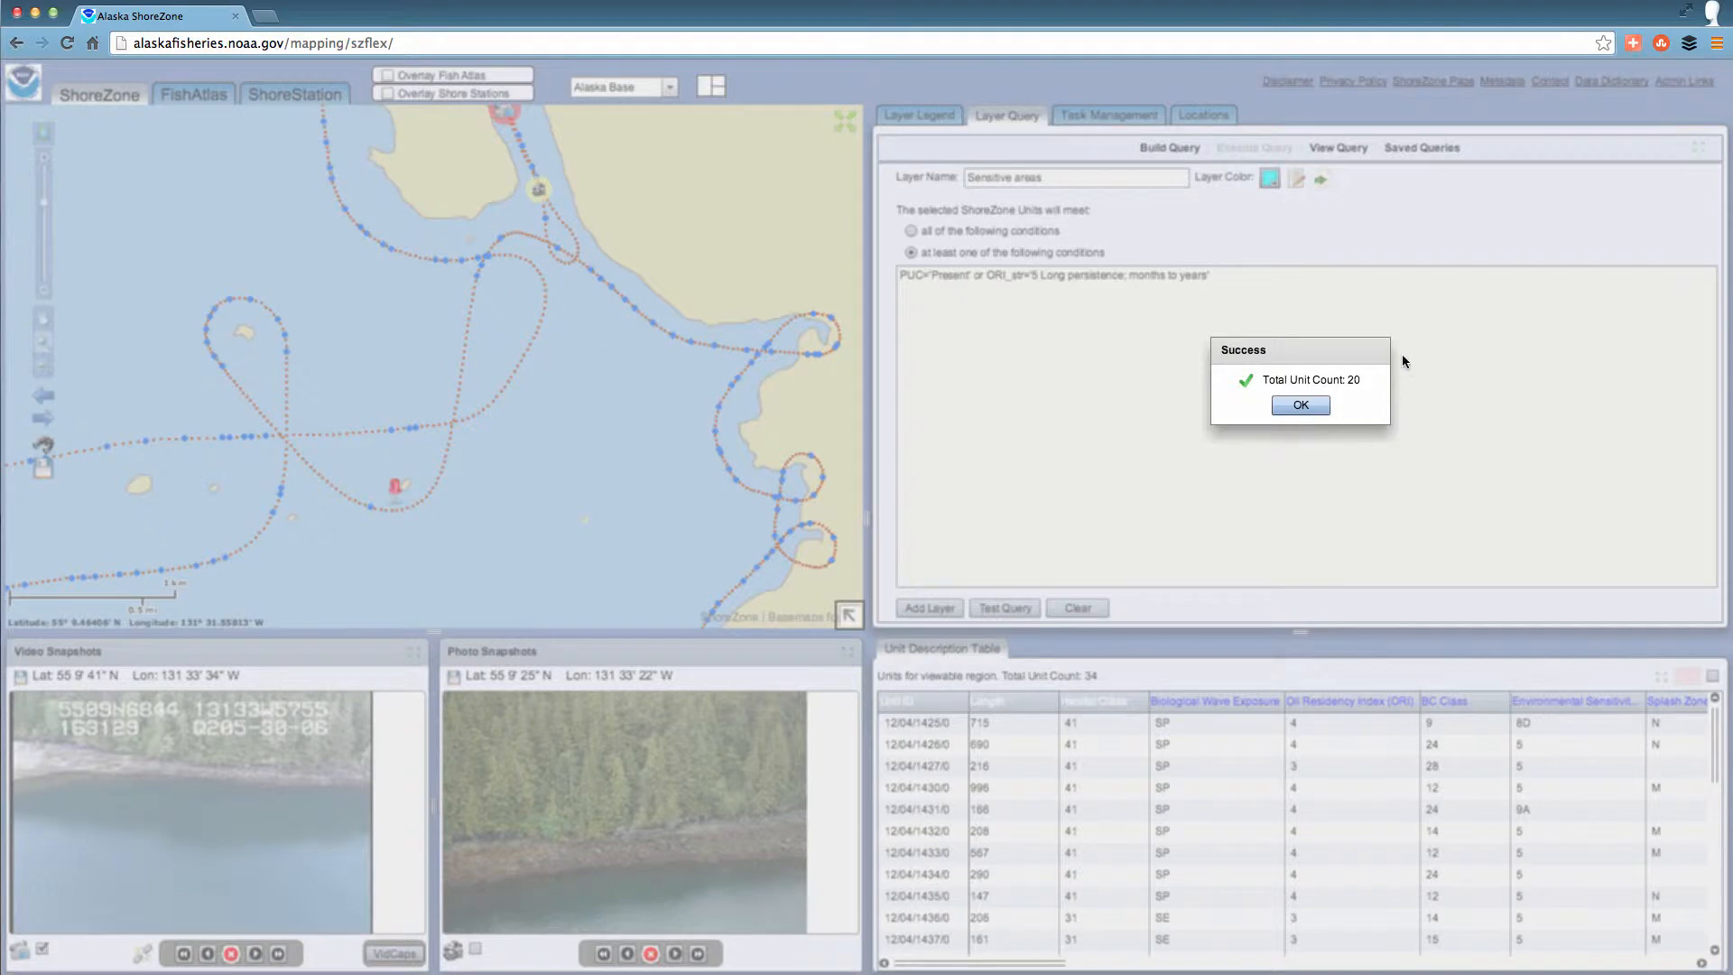
pyautogui.click(1311, 406)
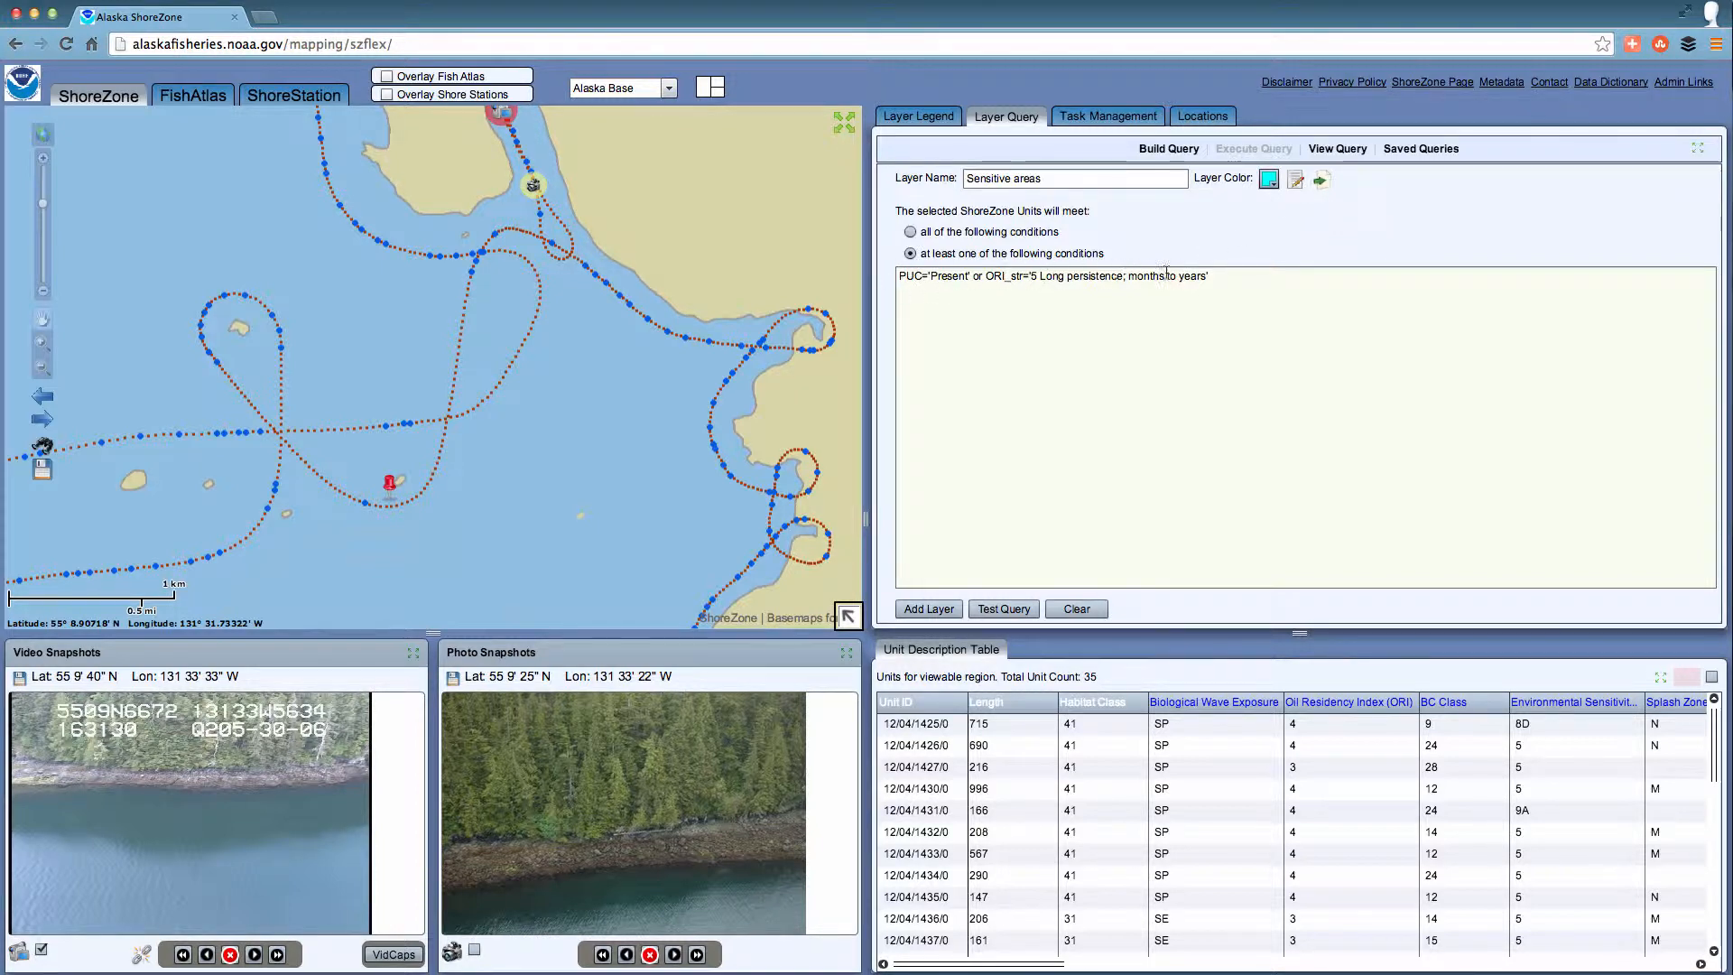
# Convert the query to the editable string "PUC IS NOT NULL or ORI_str='5'" and save it over the stored Sensitive areas query.
pyautogui.click(1300, 181)
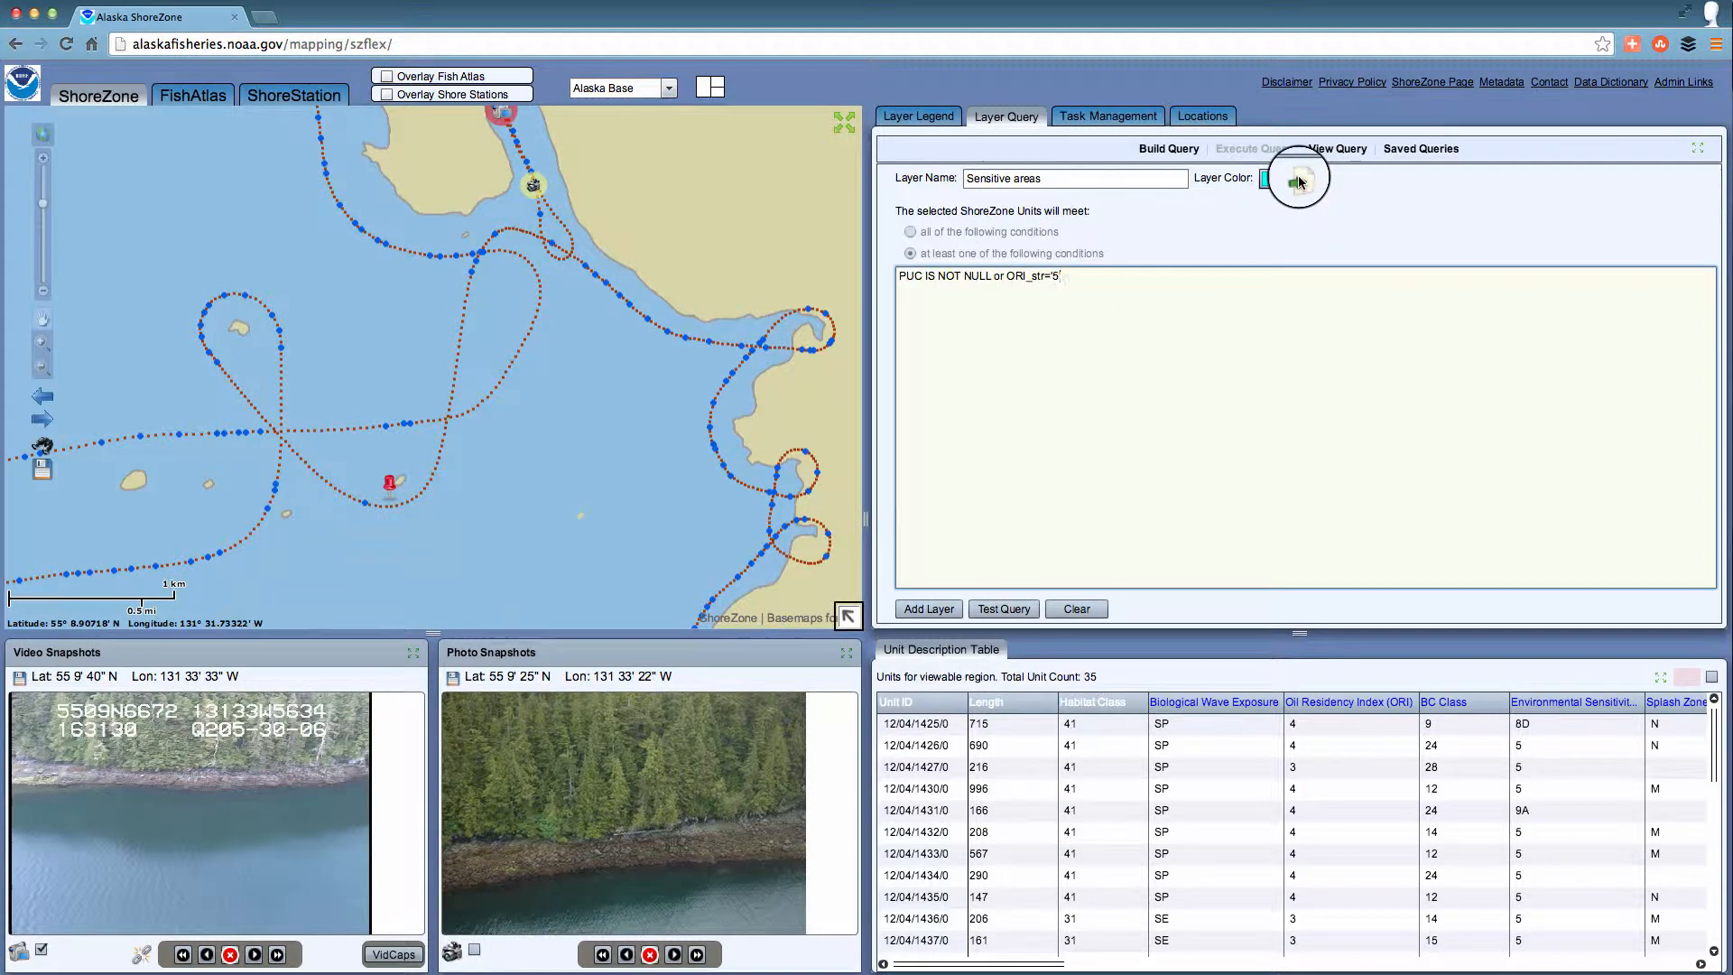
pyautogui.click(1303, 181)
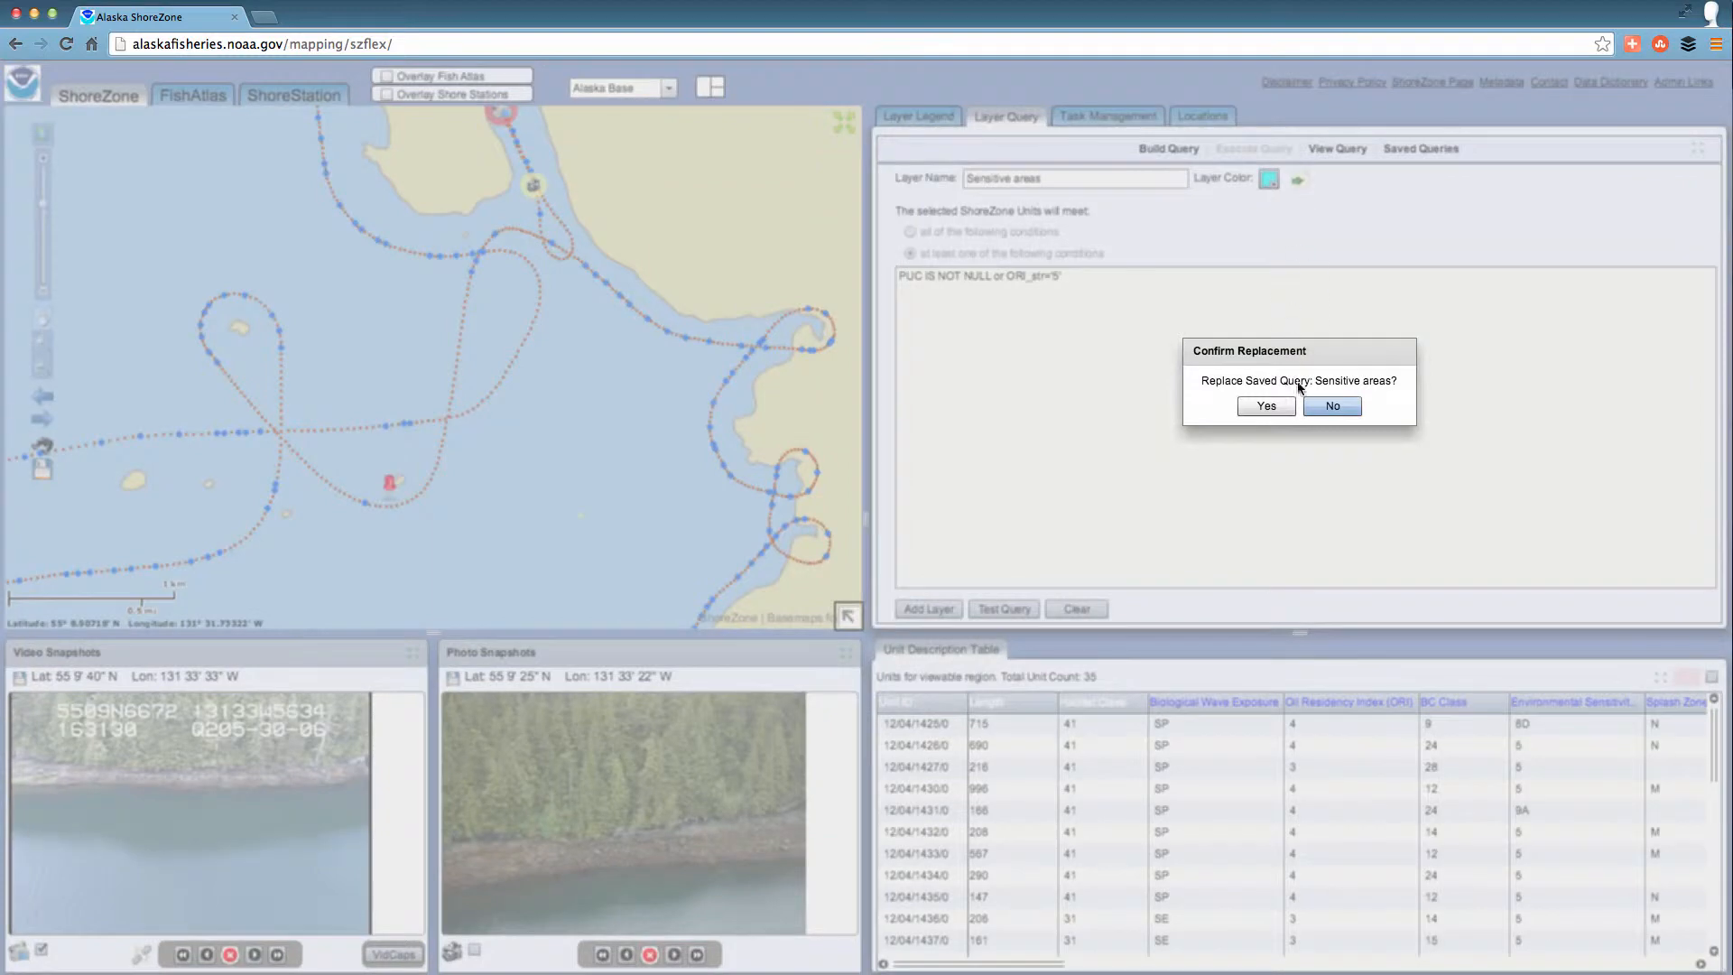
pyautogui.click(1274, 411)
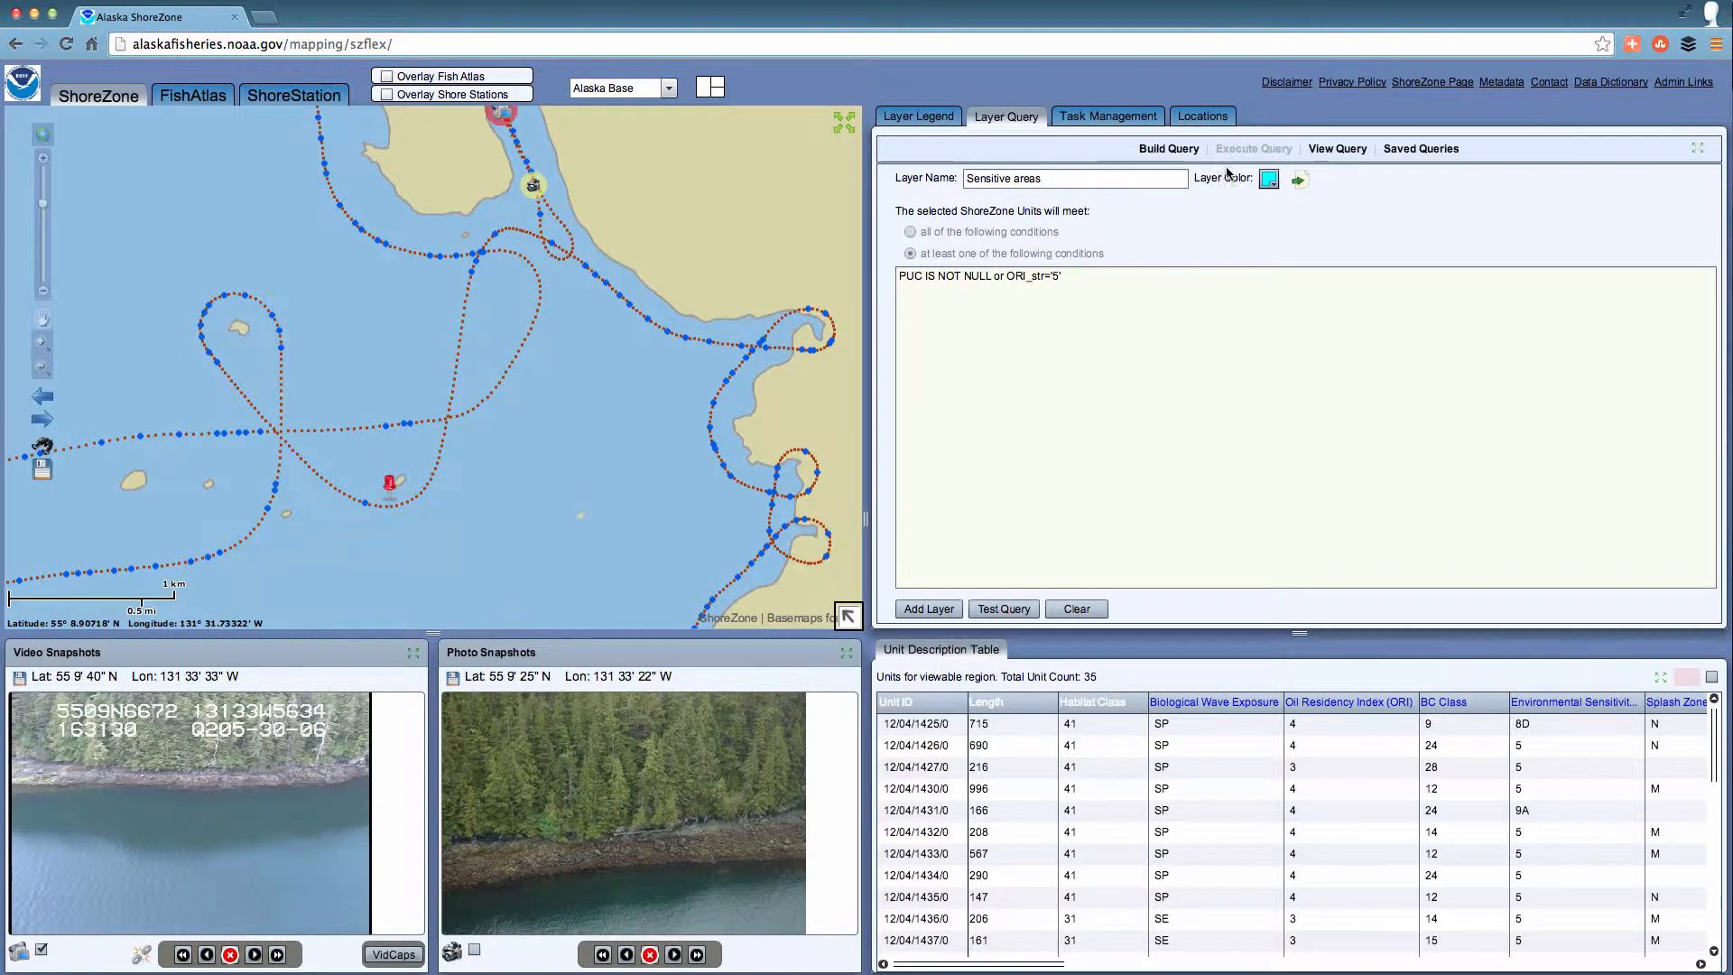
# Add the Sensitive areas layer to the map and review its query string and the saved queries.
pyautogui.click(939, 610)
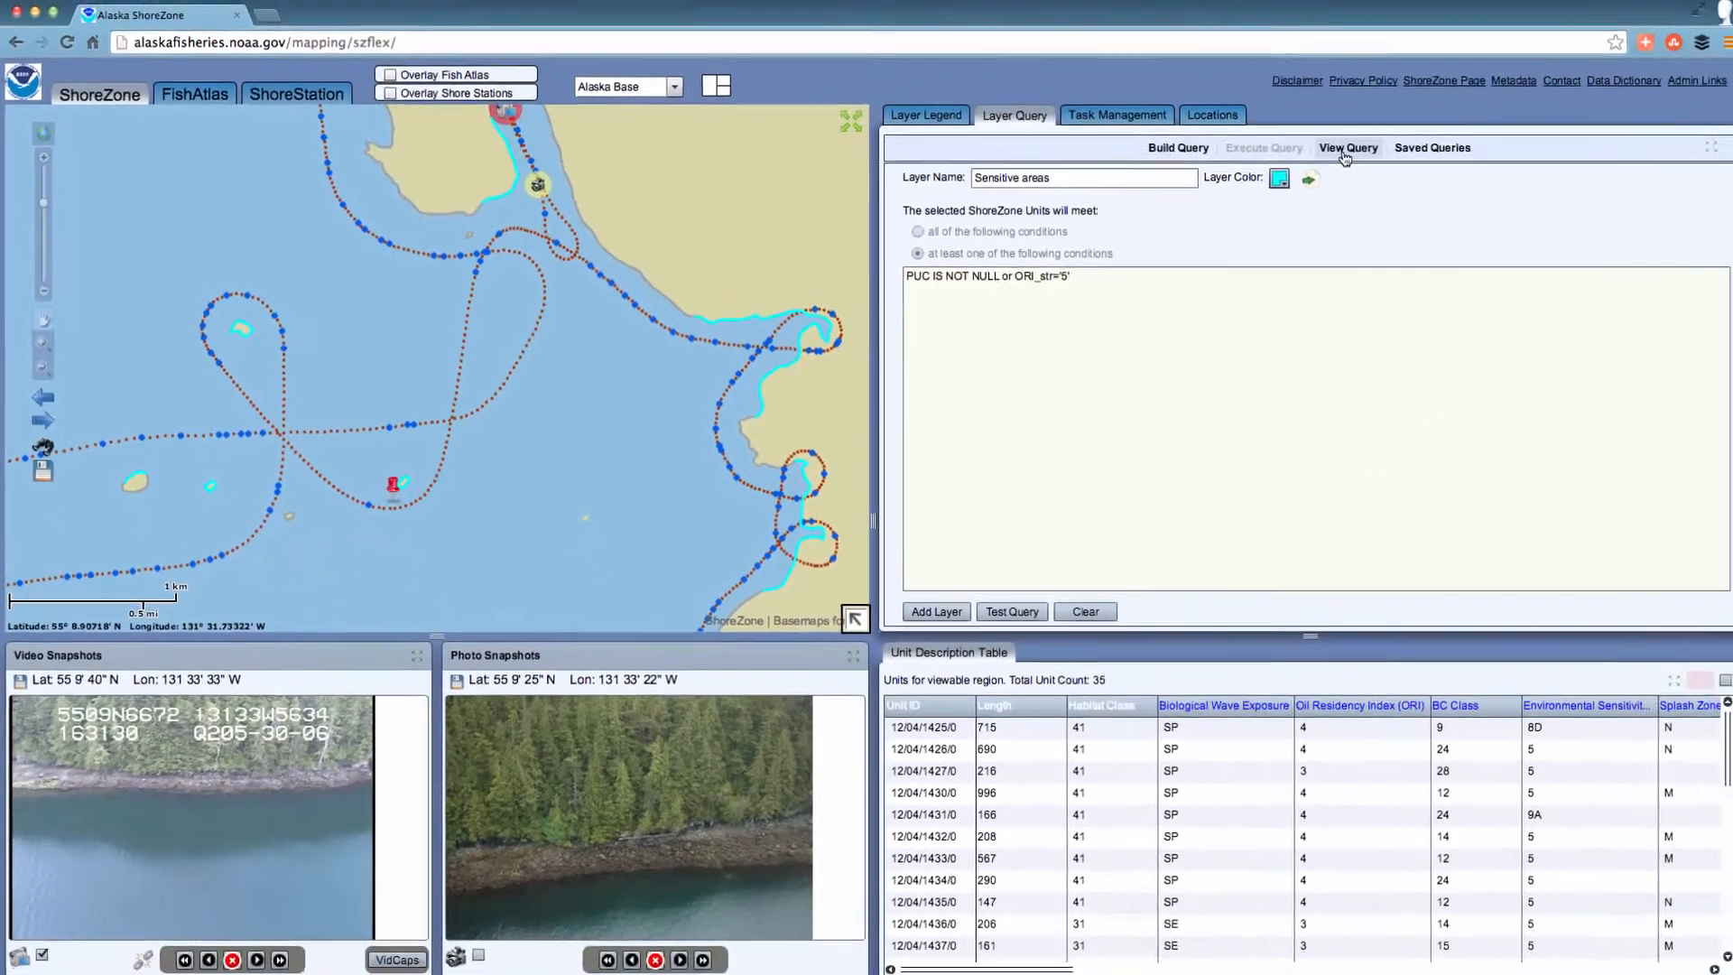
pyautogui.click(1345, 150)
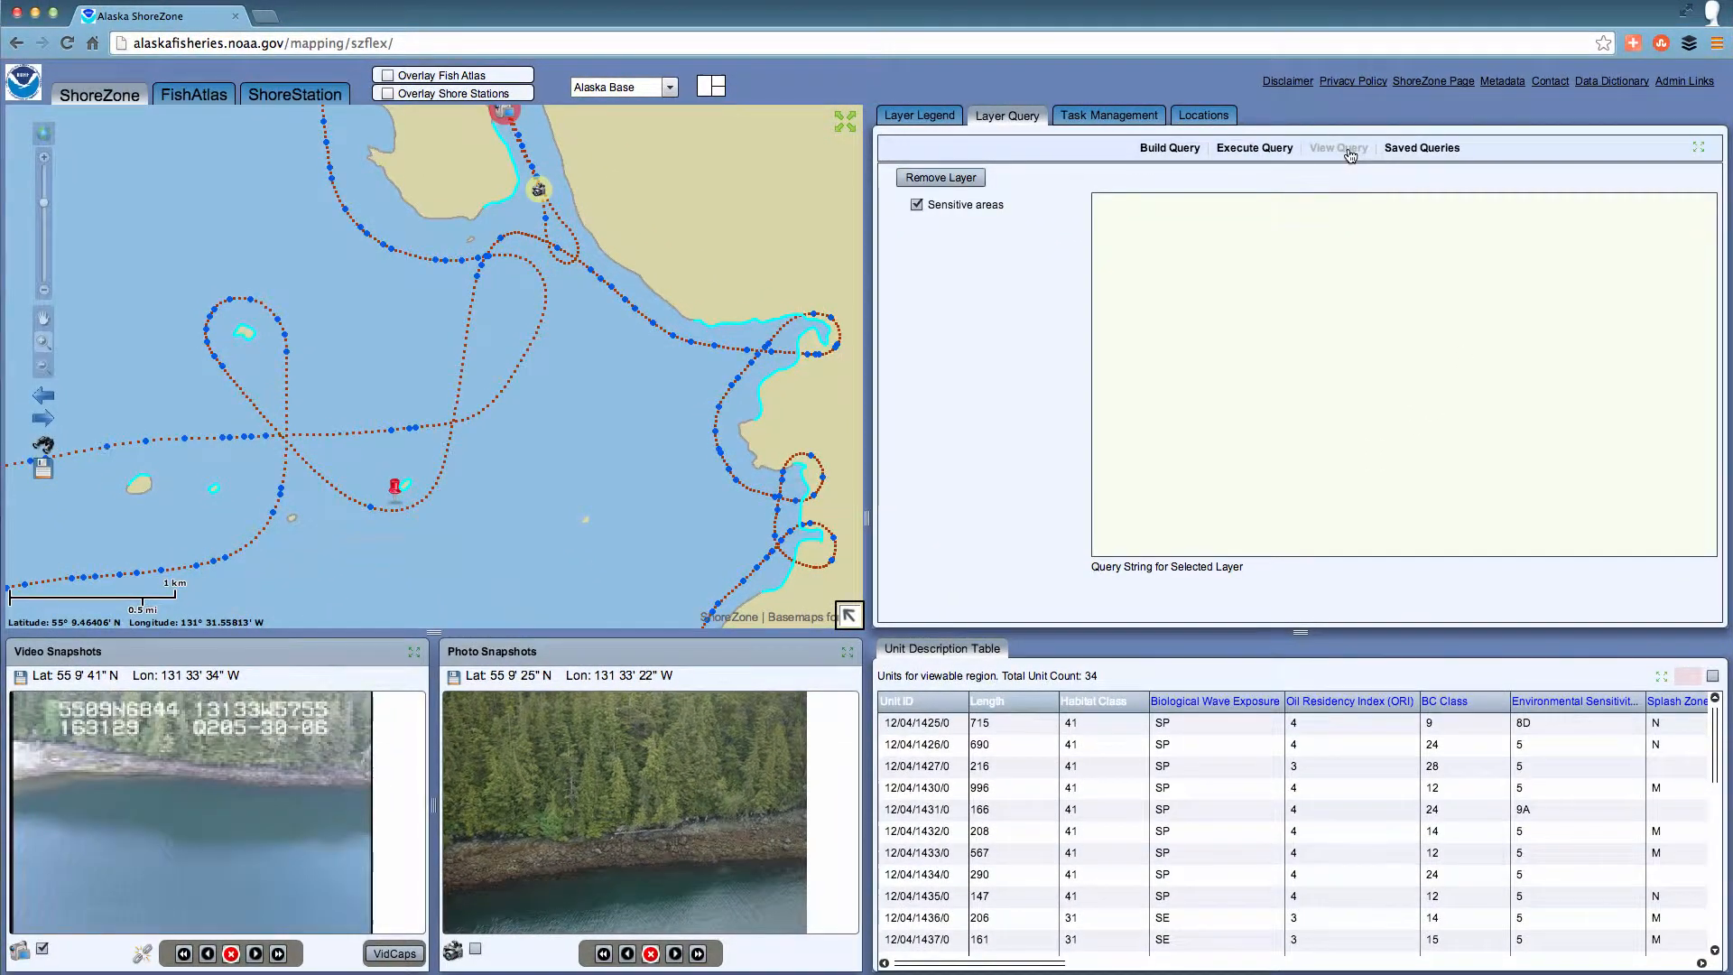
pyautogui.click(1002, 203)
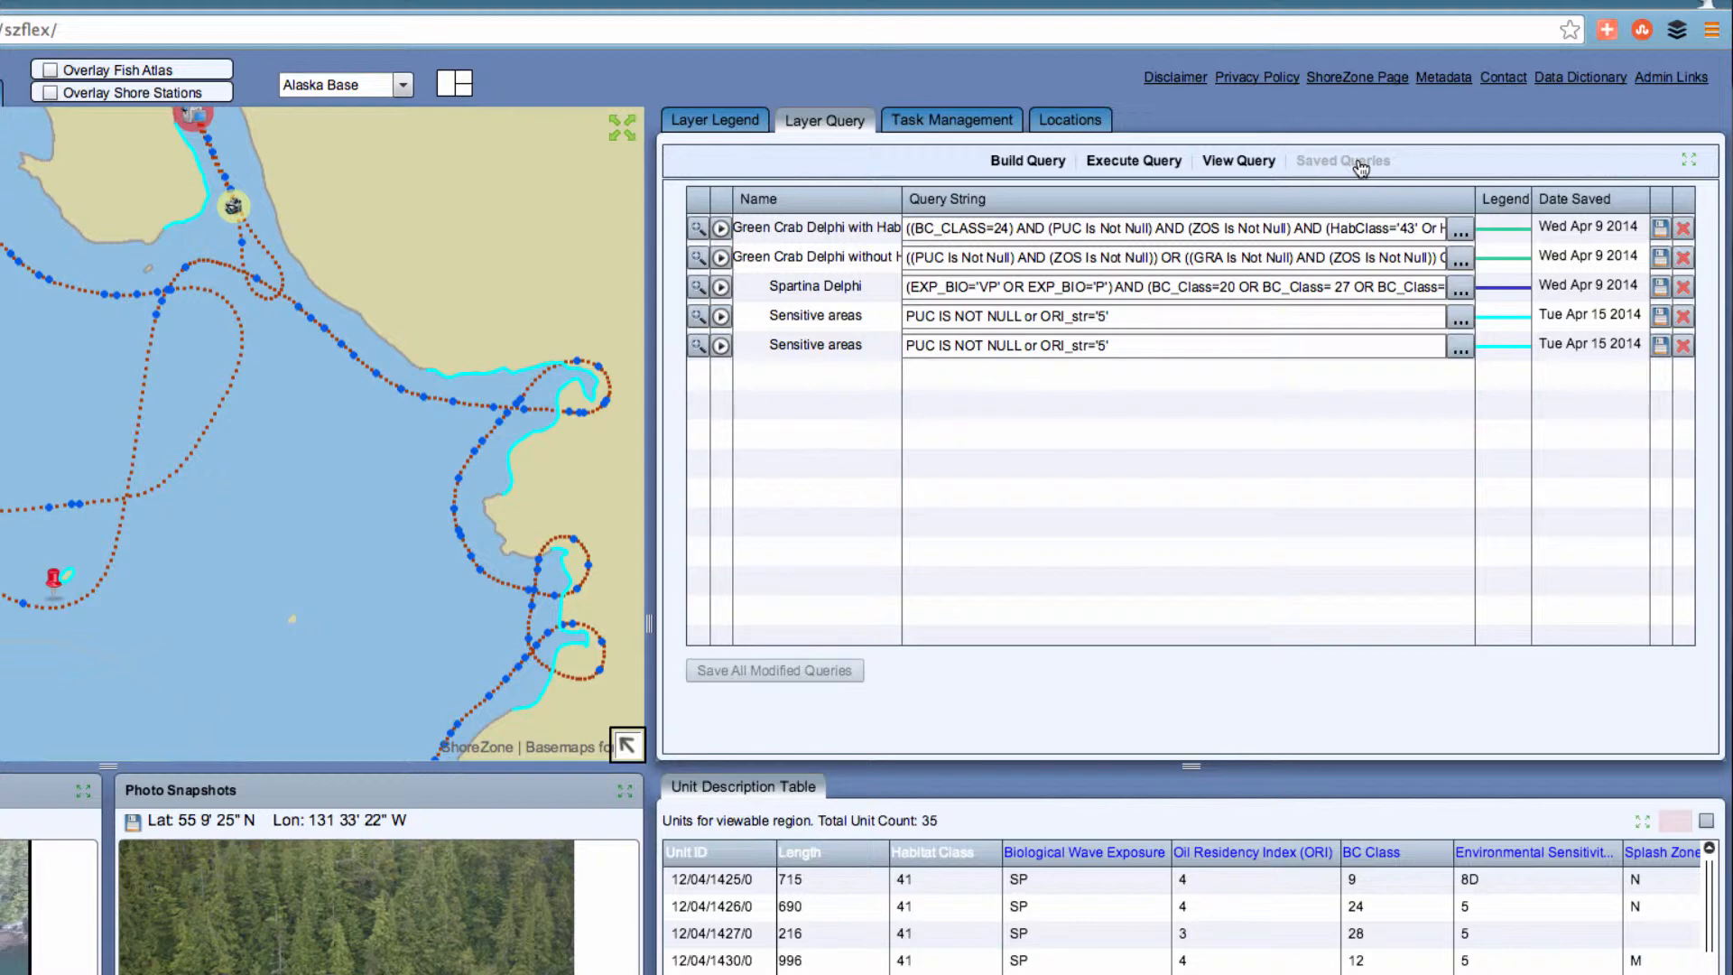
pyautogui.click(1094, 162)
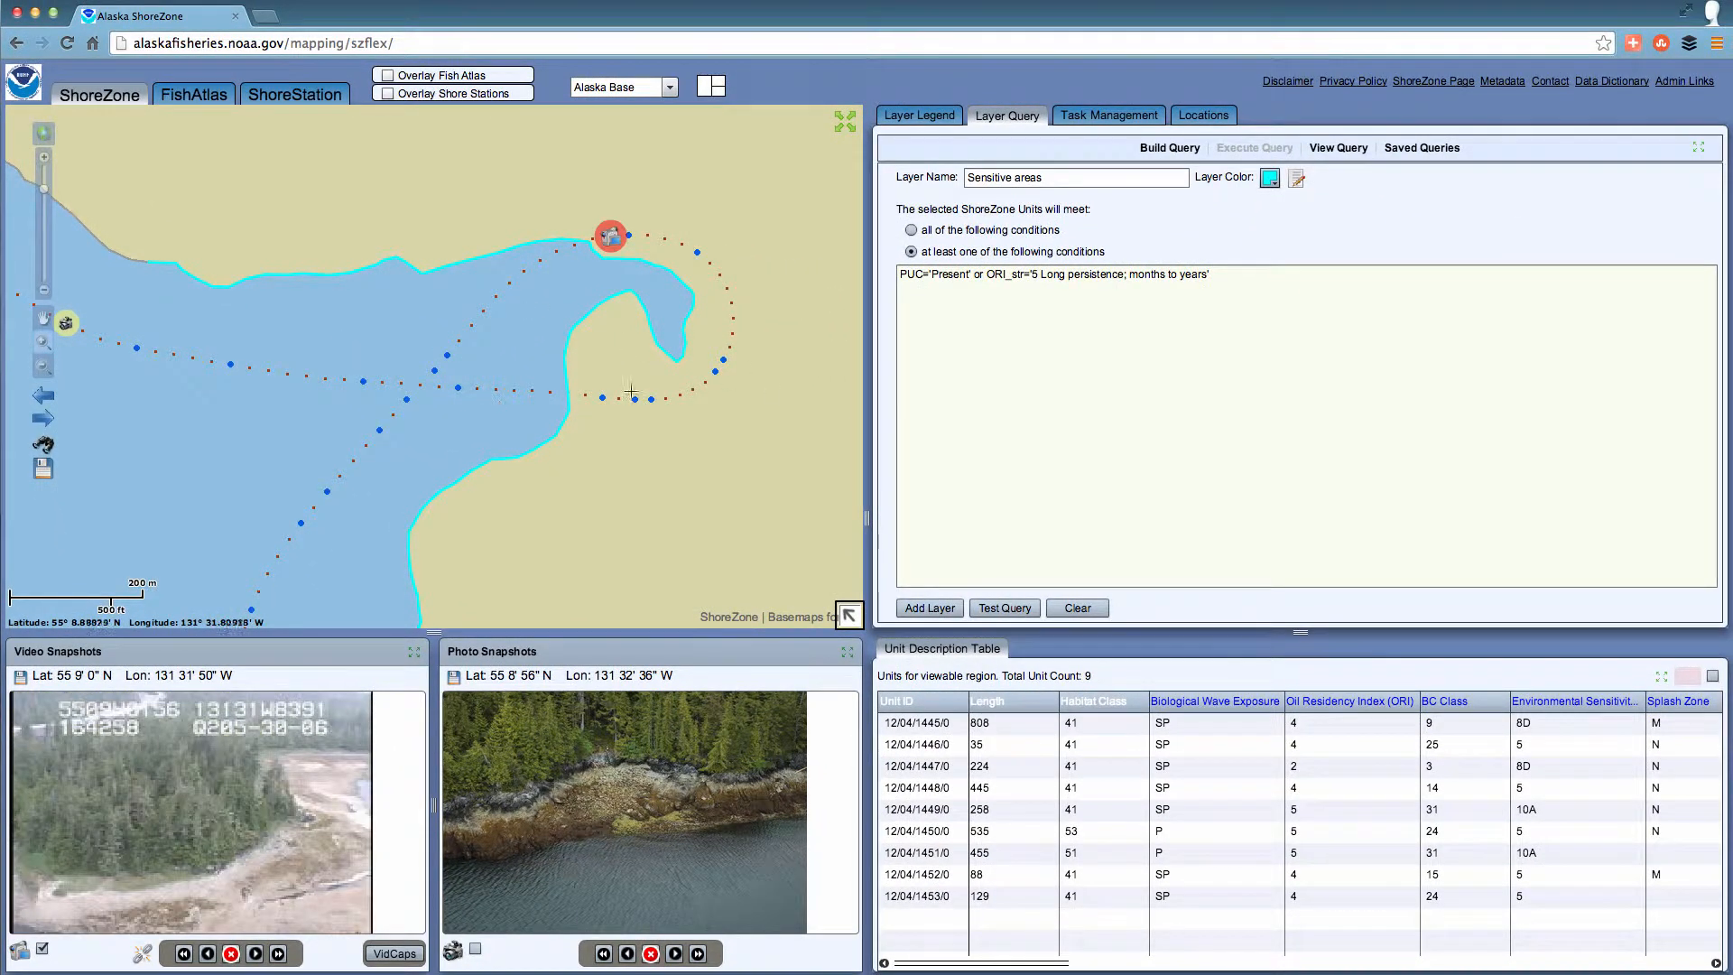
# Play the shoreline photos from the flightline point at the head of the inlet, forward and backward, and stop the playback.
pyautogui.click(695, 252)
pyautogui.click(697, 227)
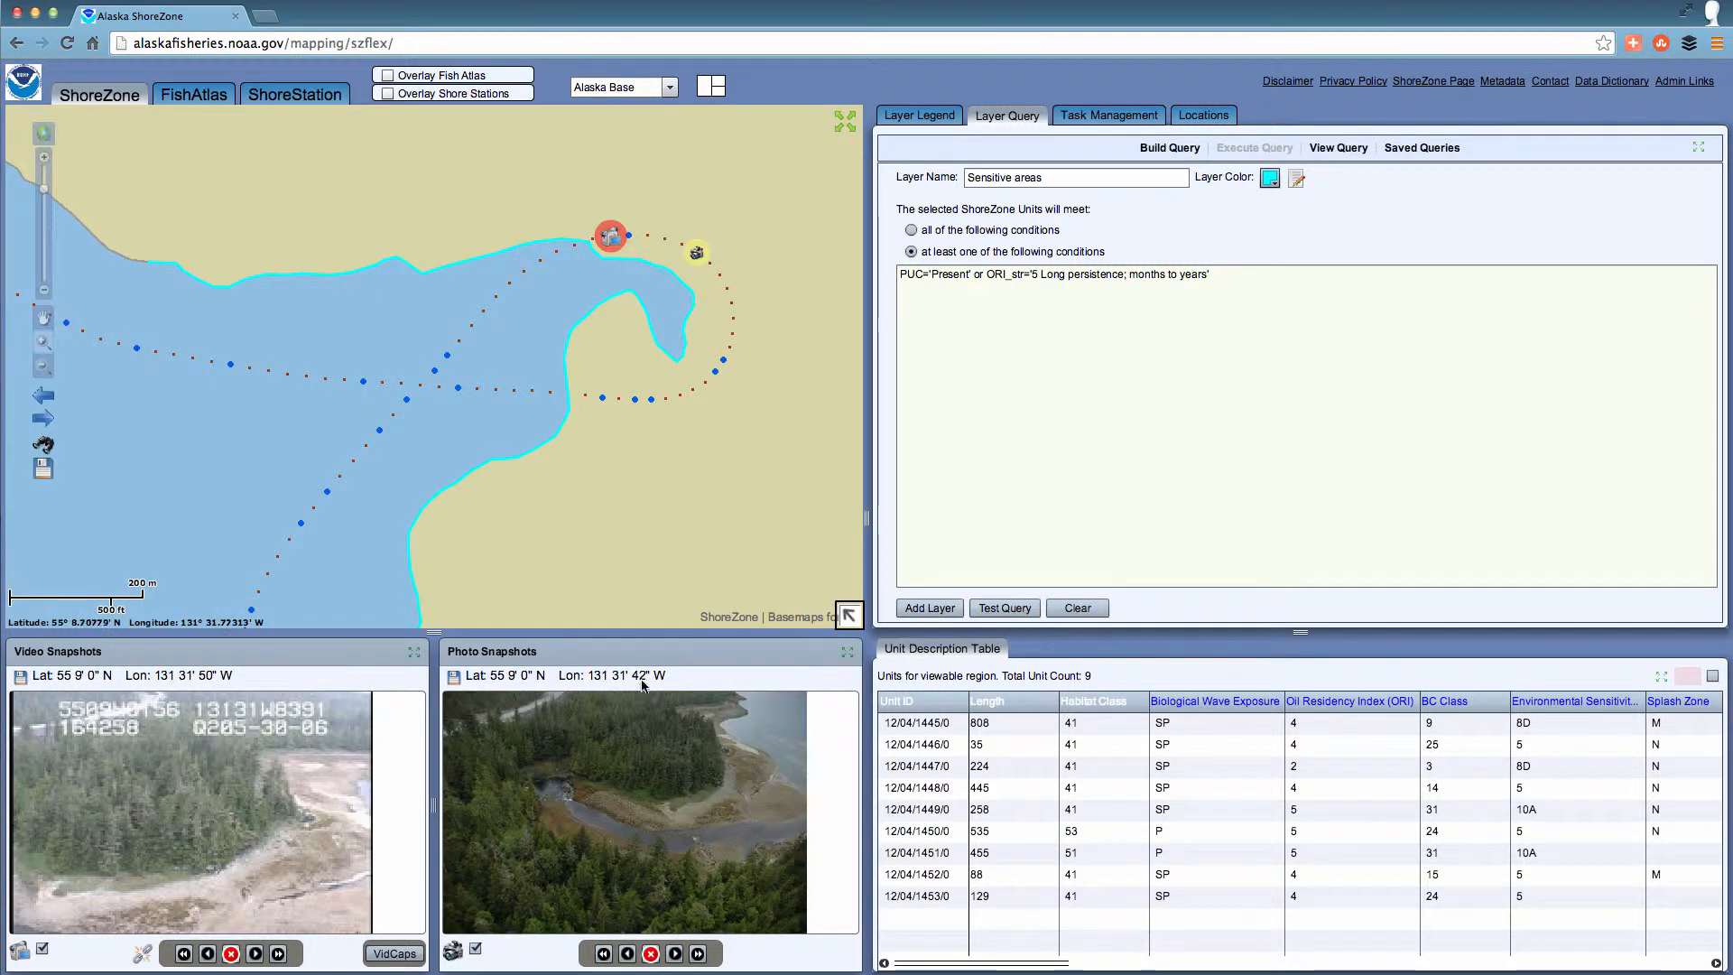
pyautogui.click(697, 954)
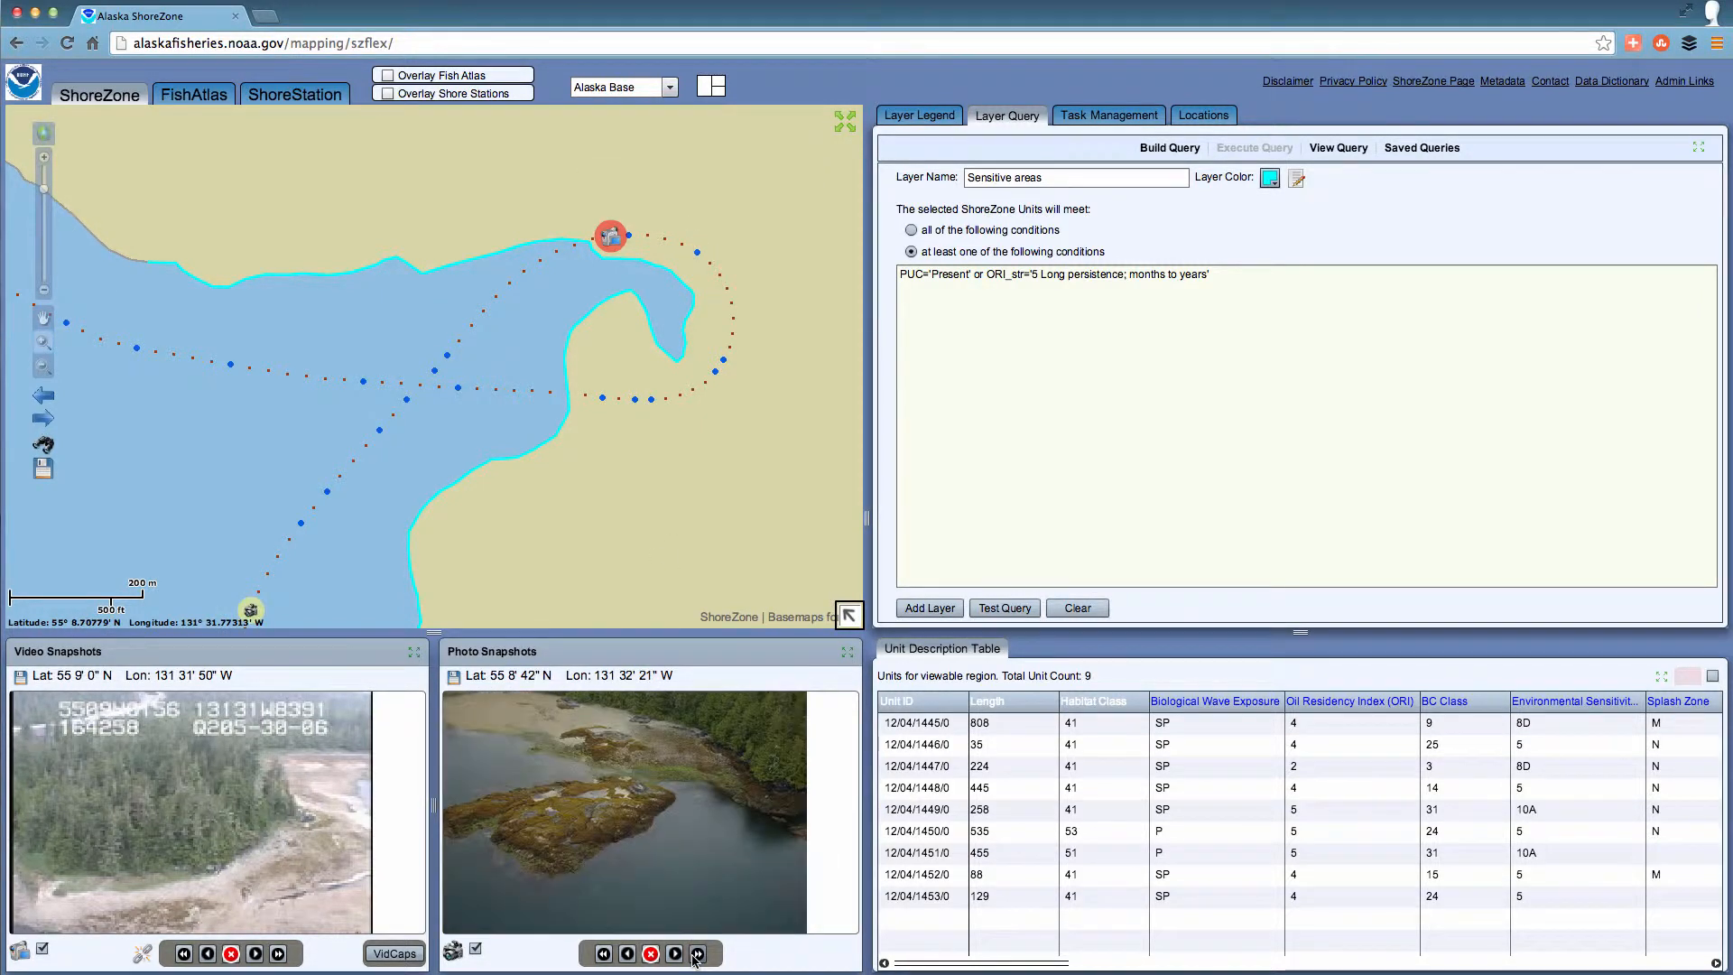
pyautogui.click(629, 954)
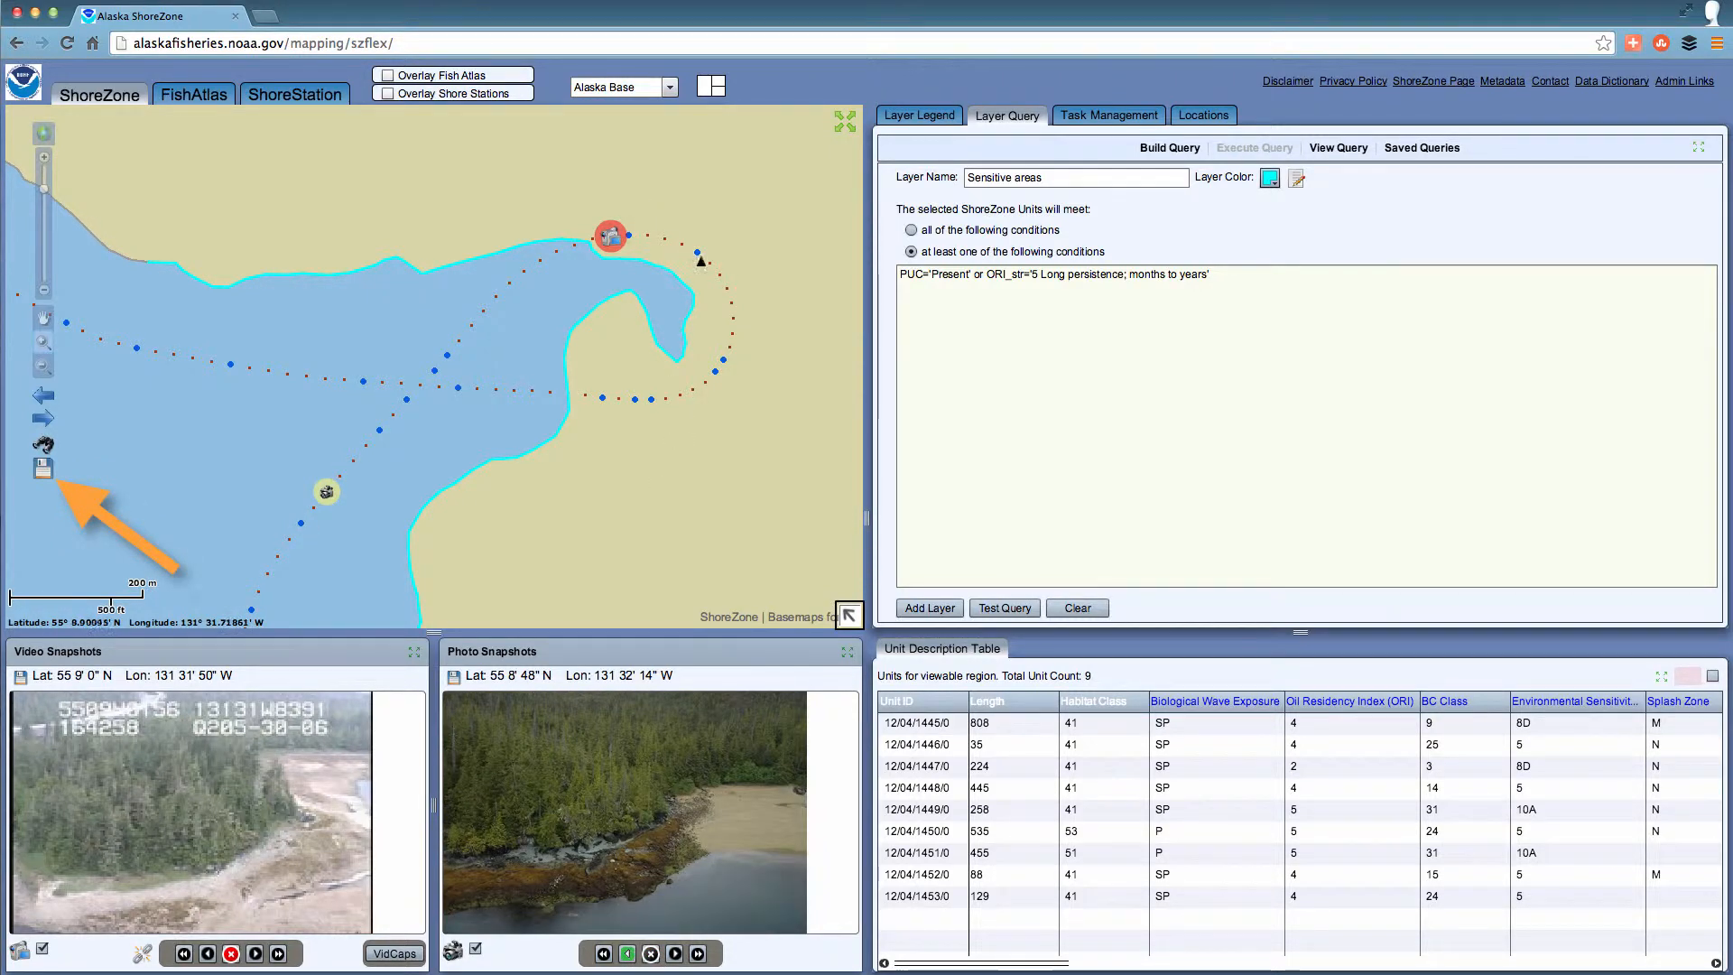
pyautogui.click(651, 954)
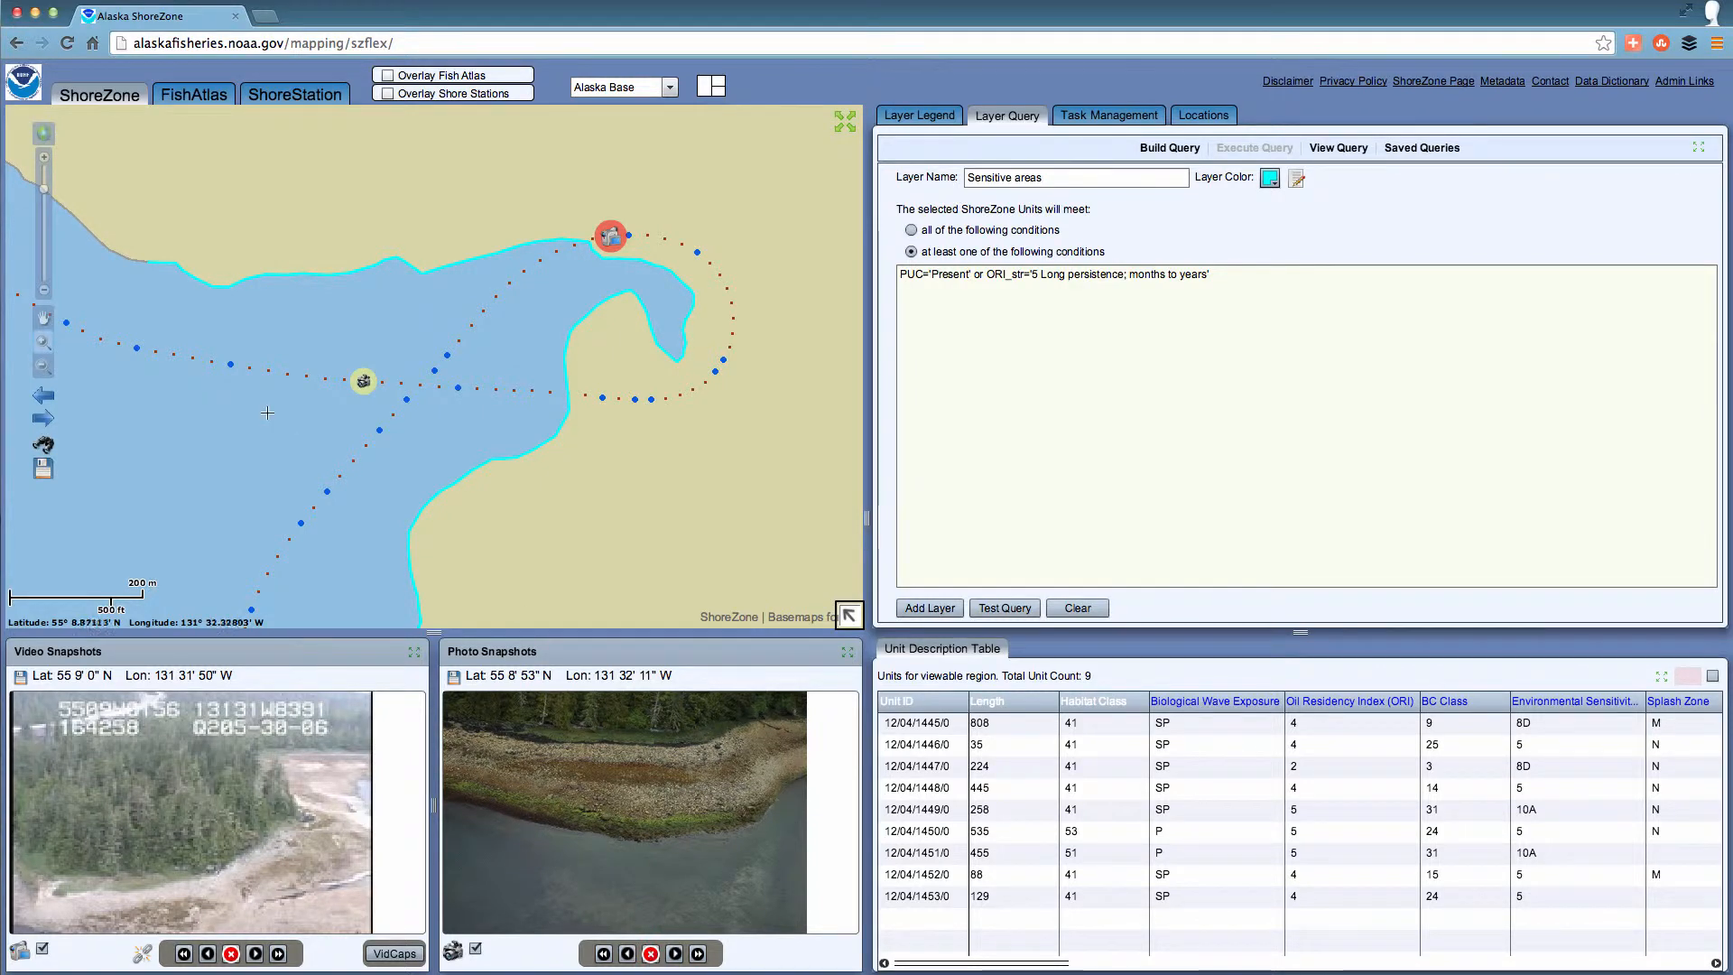
# Submit a Spatial Data Extraction for the visible map extent, including the still photos and low resolution video snapshots.
pyautogui.click(44, 469)
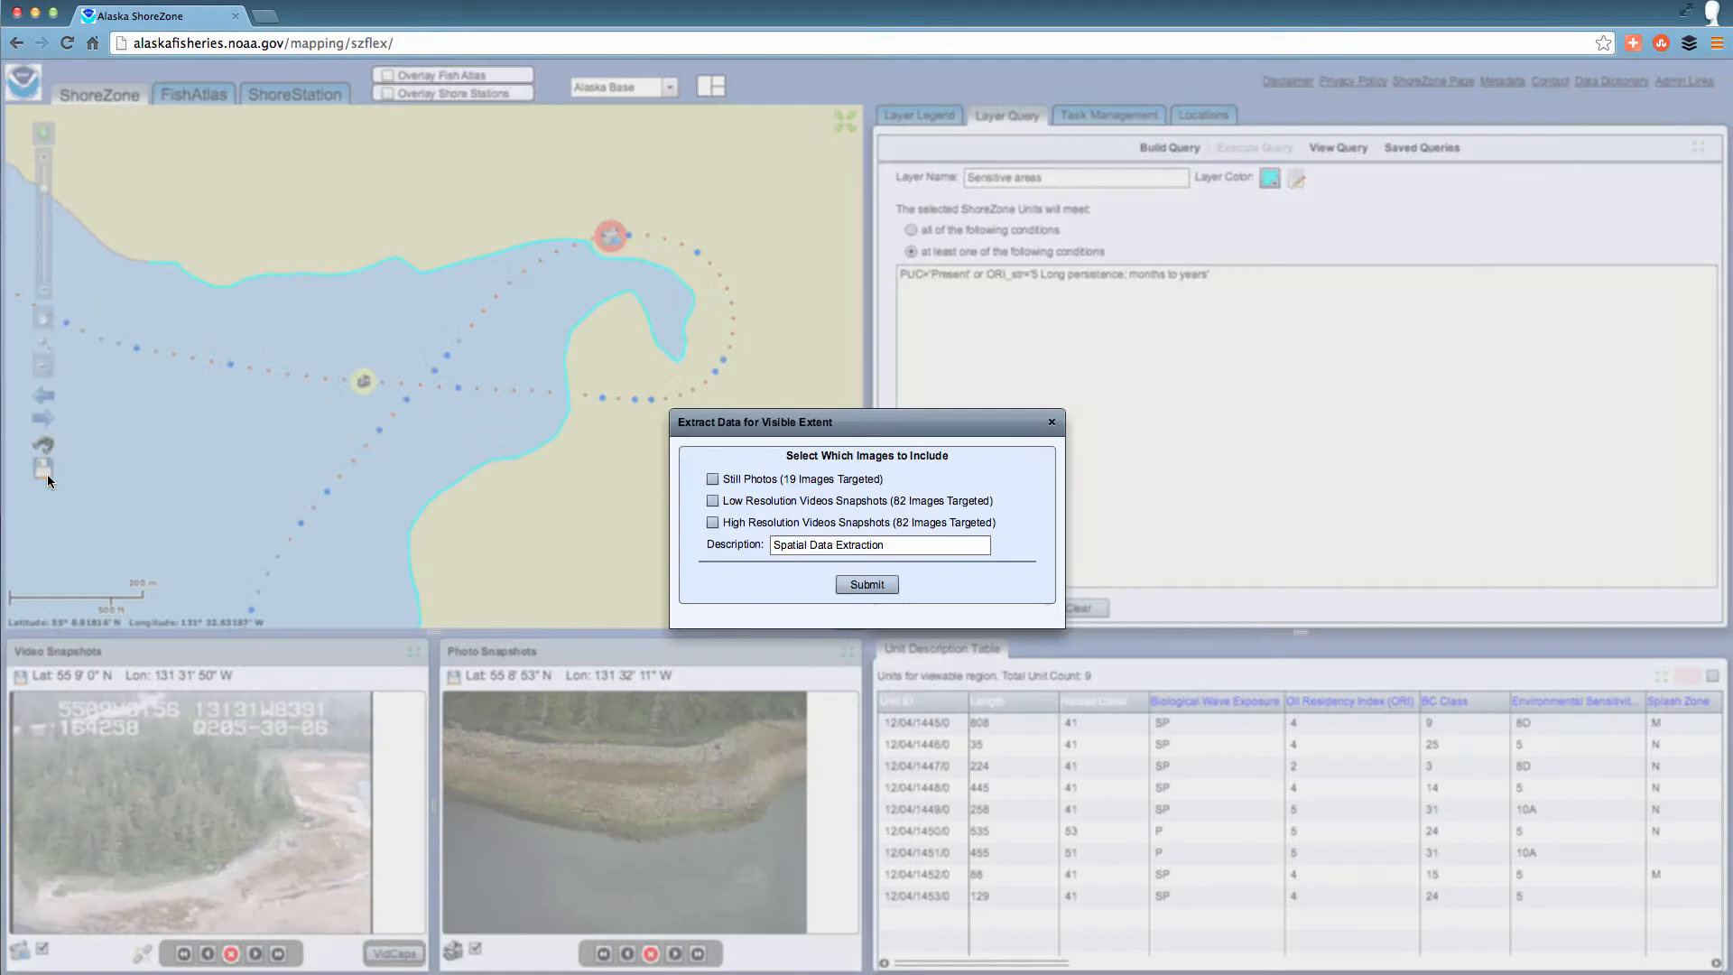
pyautogui.click(711, 480)
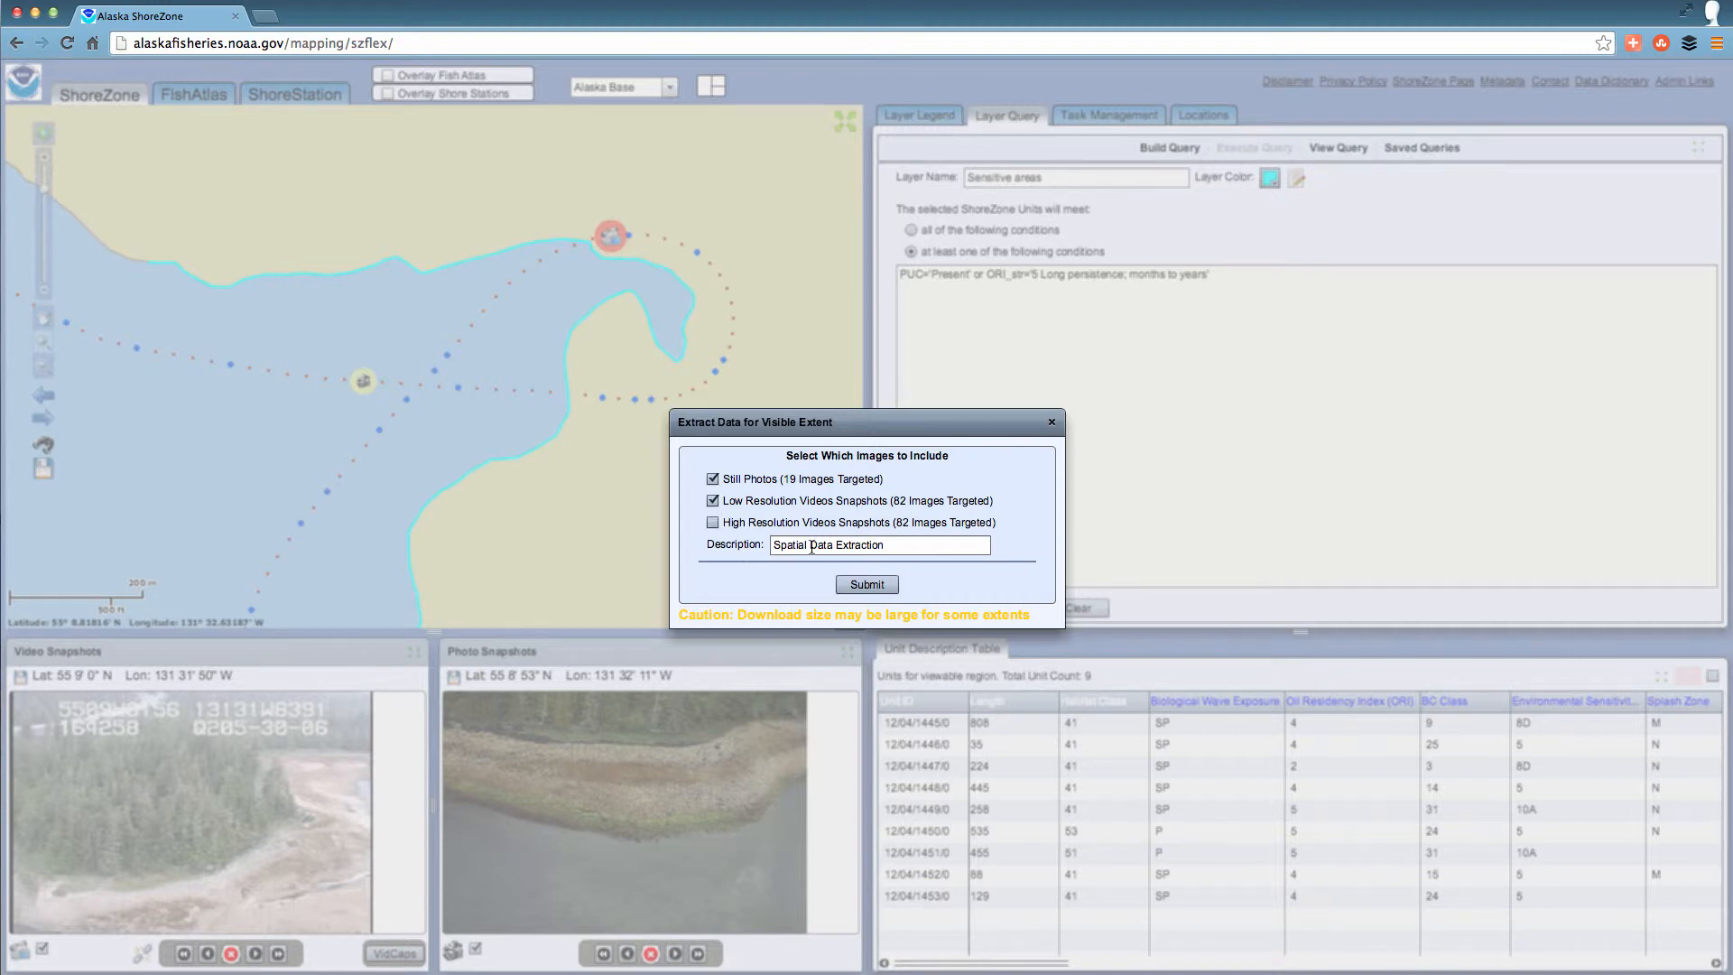
pyautogui.click(864, 585)
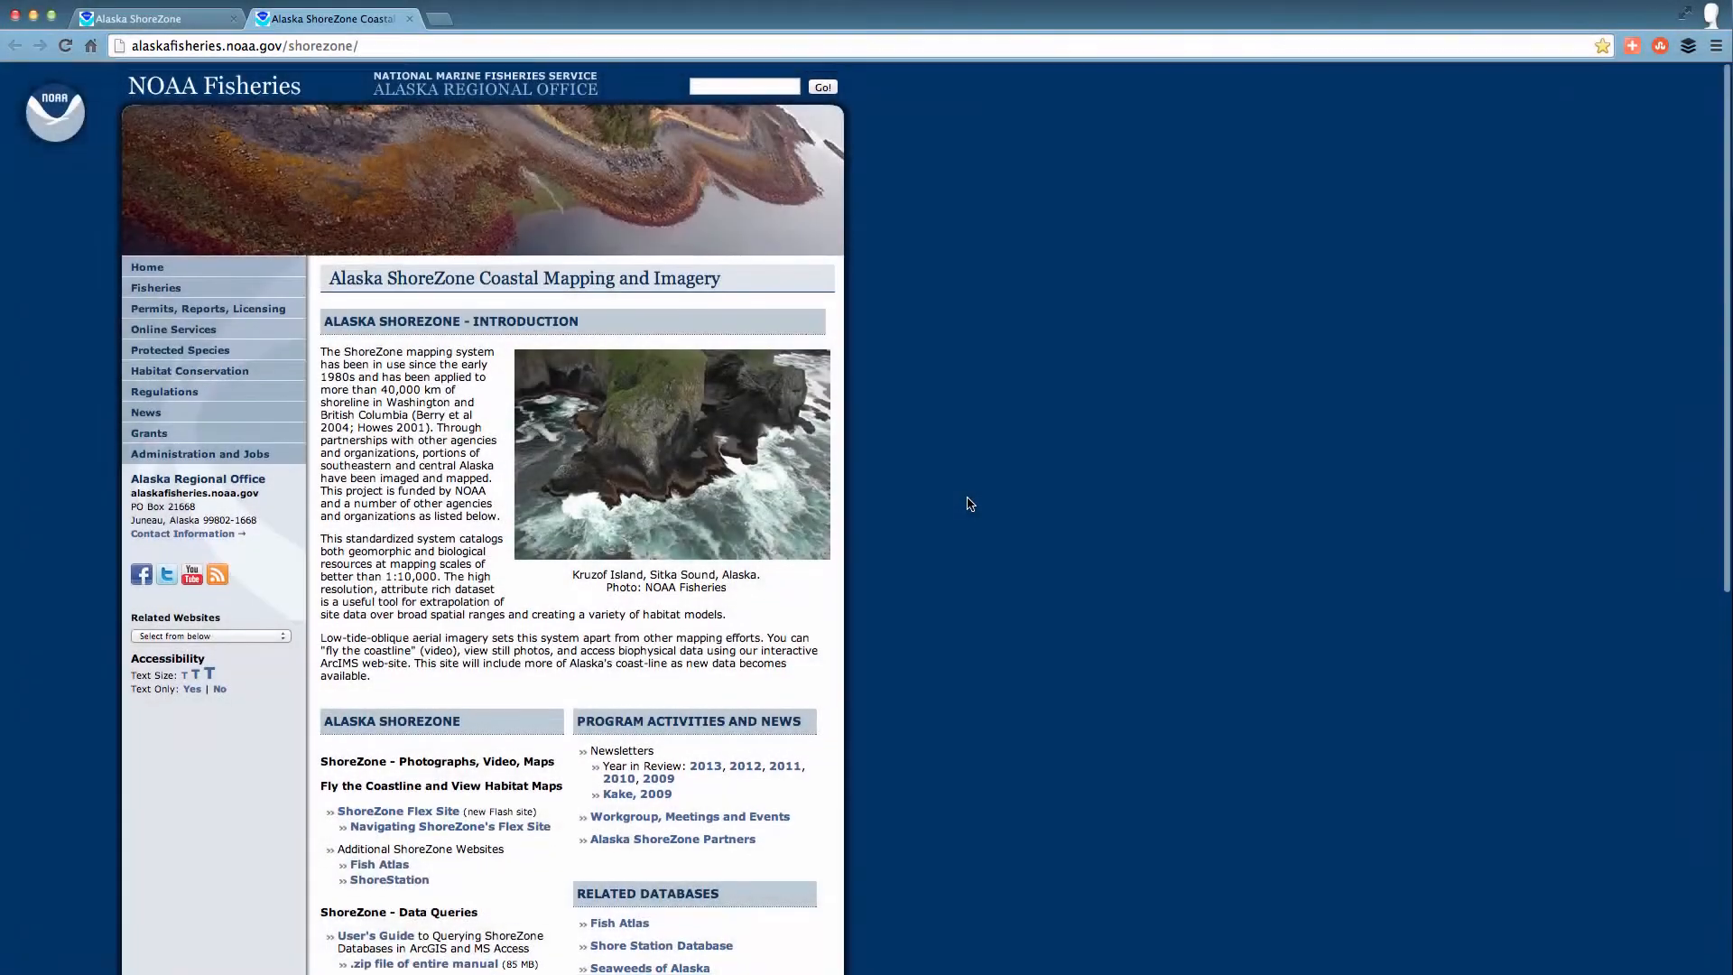
# Review the resources and contacts on the NOAA Alaska ShoreZone page, and open the Supporting Documentation page on ShoreZone.org.
pyautogui.scroll(-3, 969, 503)
pyautogui.scroll(-5, 969, 503)
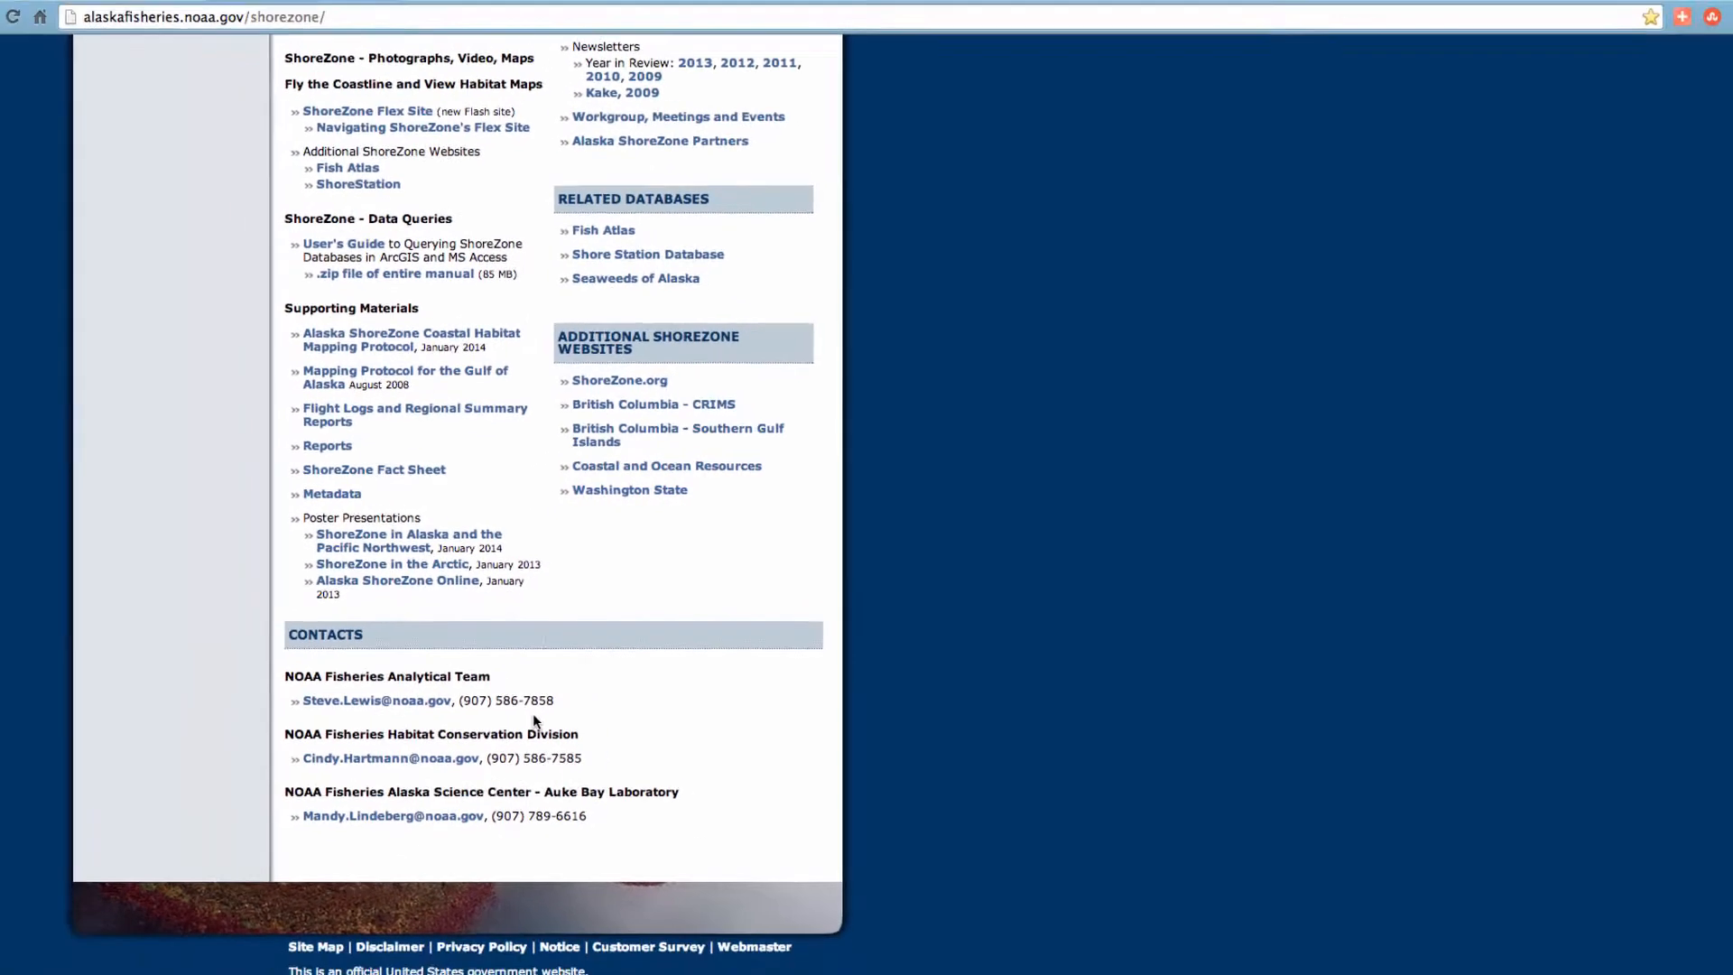
pyautogui.scroll(10, 554, 702)
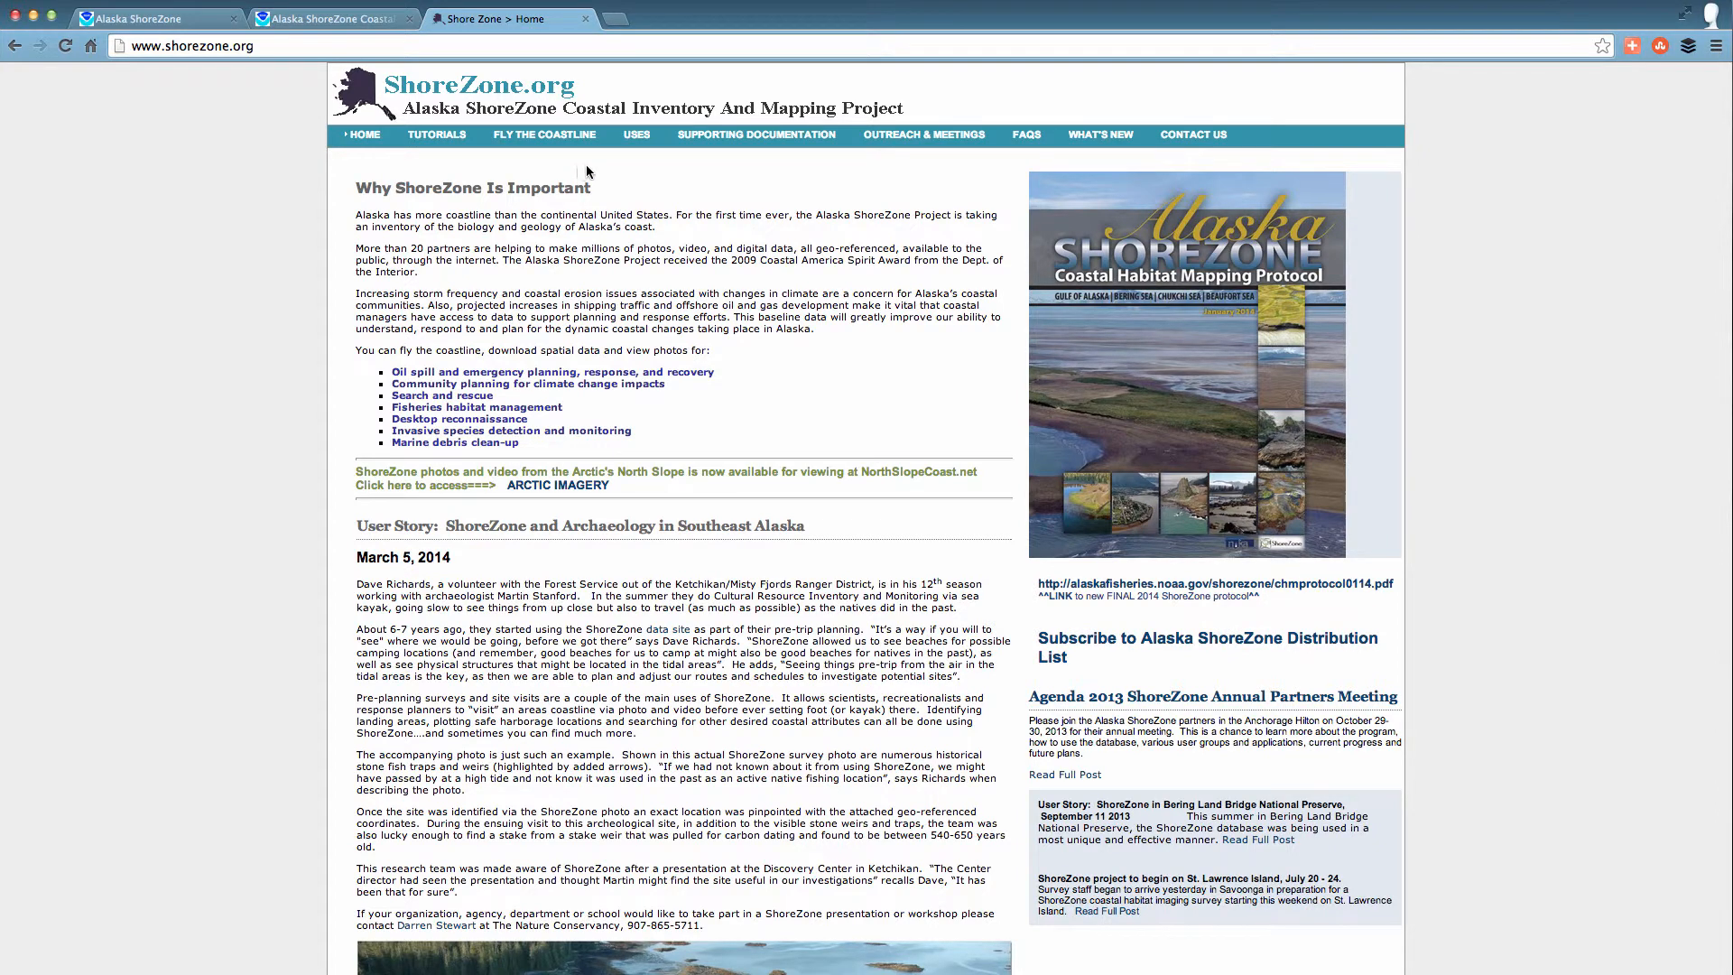
pyautogui.click(735, 142)
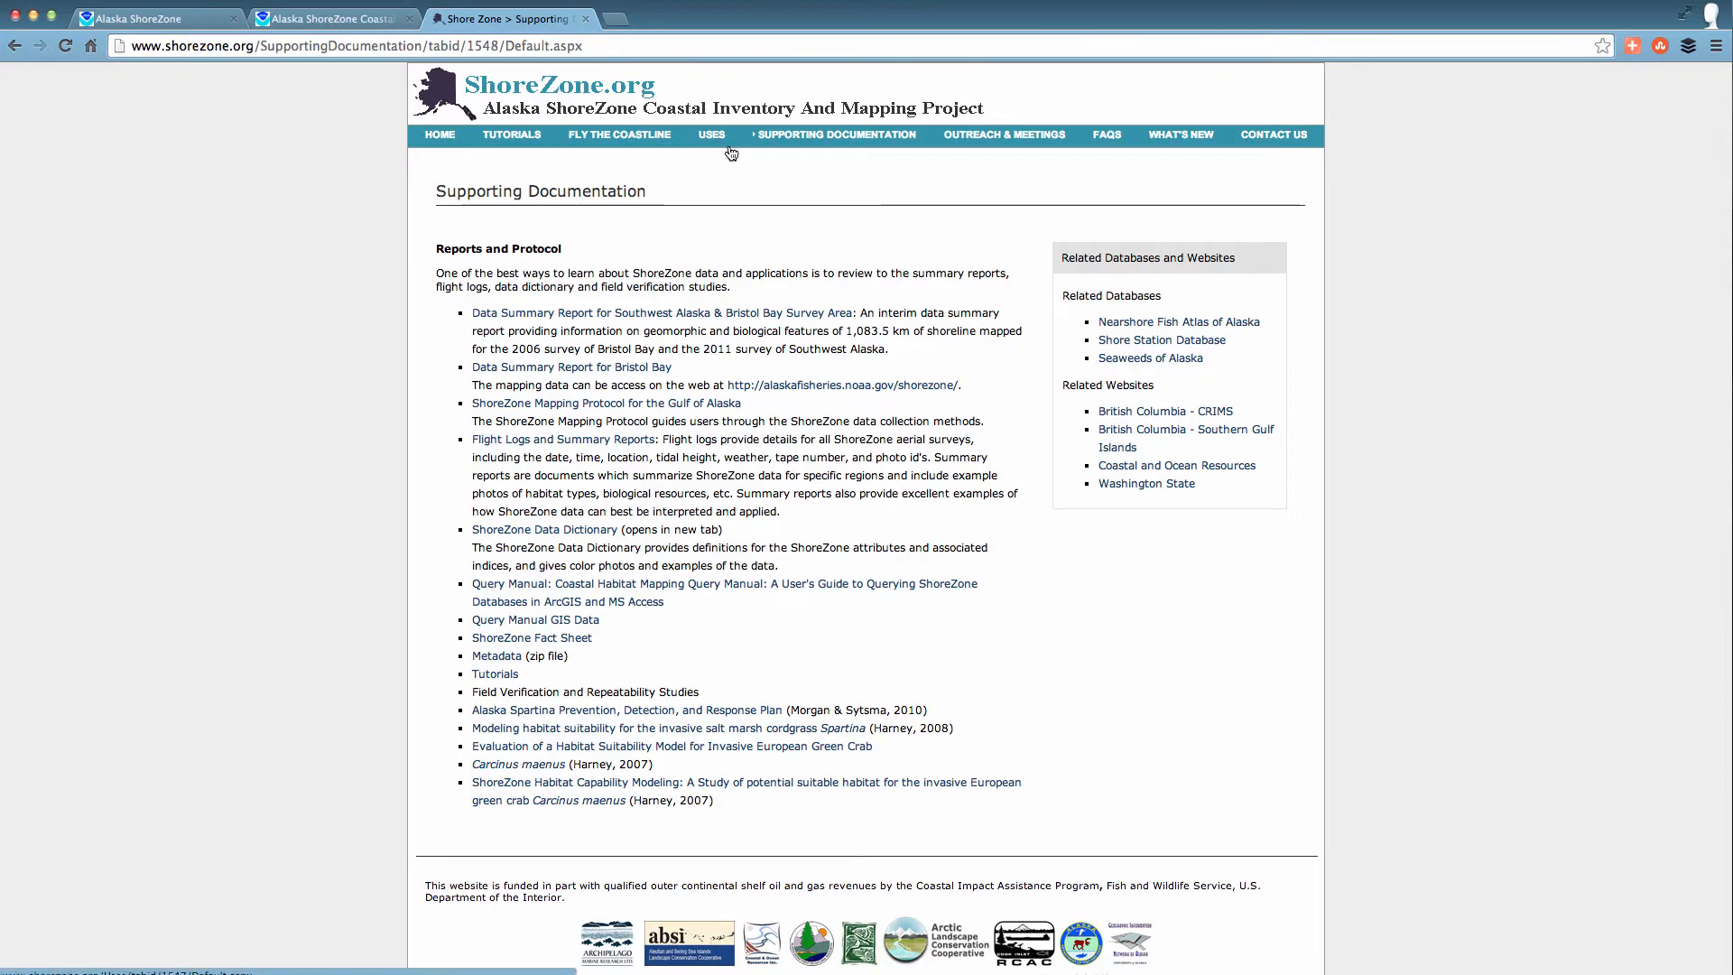